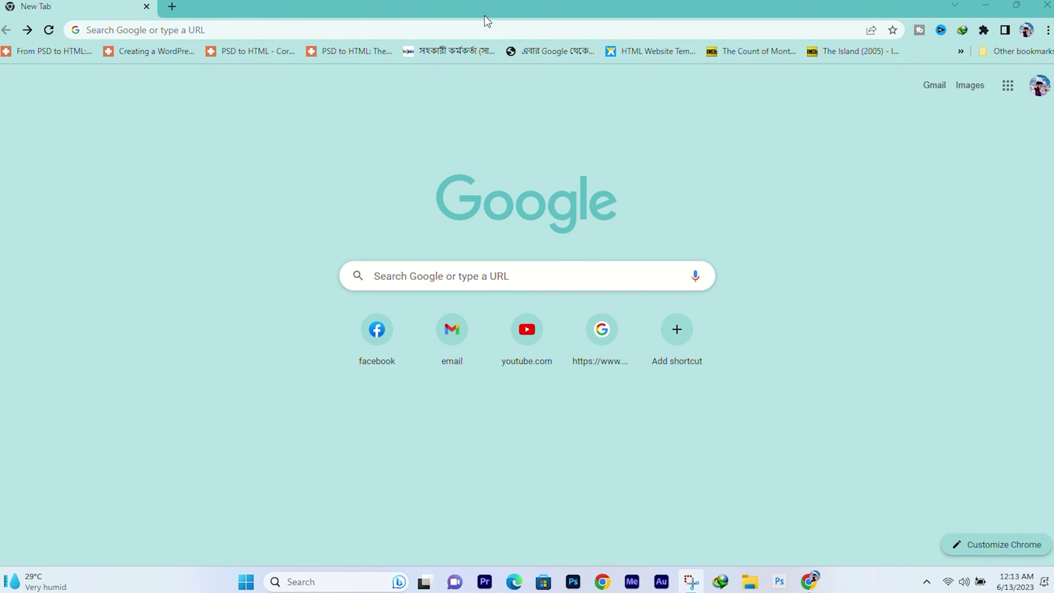
- Search the web for "lovo" and open the LOVO AI voice generator site
left_click(357, 29)
type("lovo")
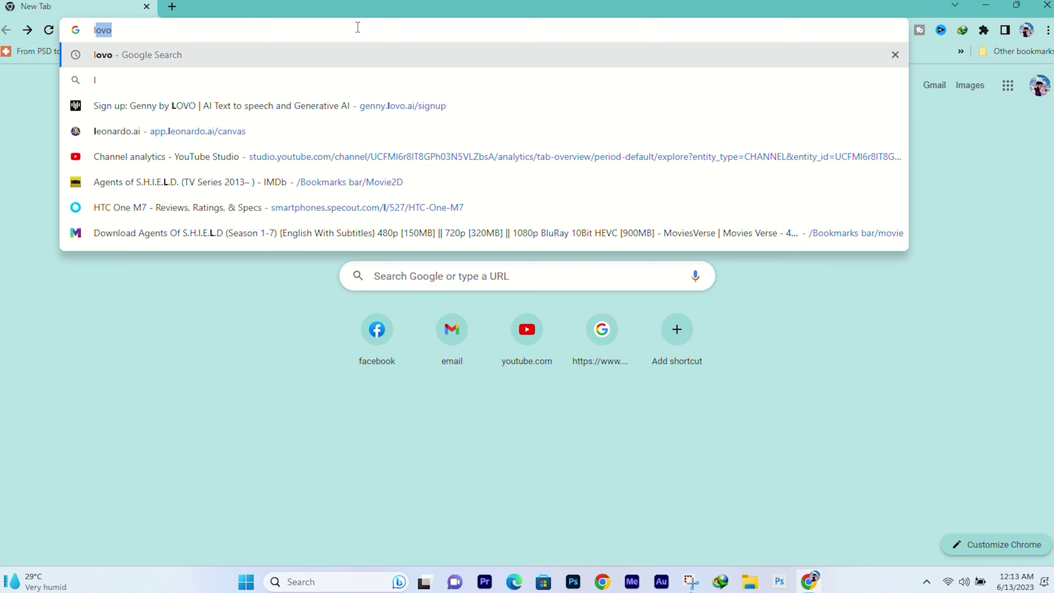
key("Return")
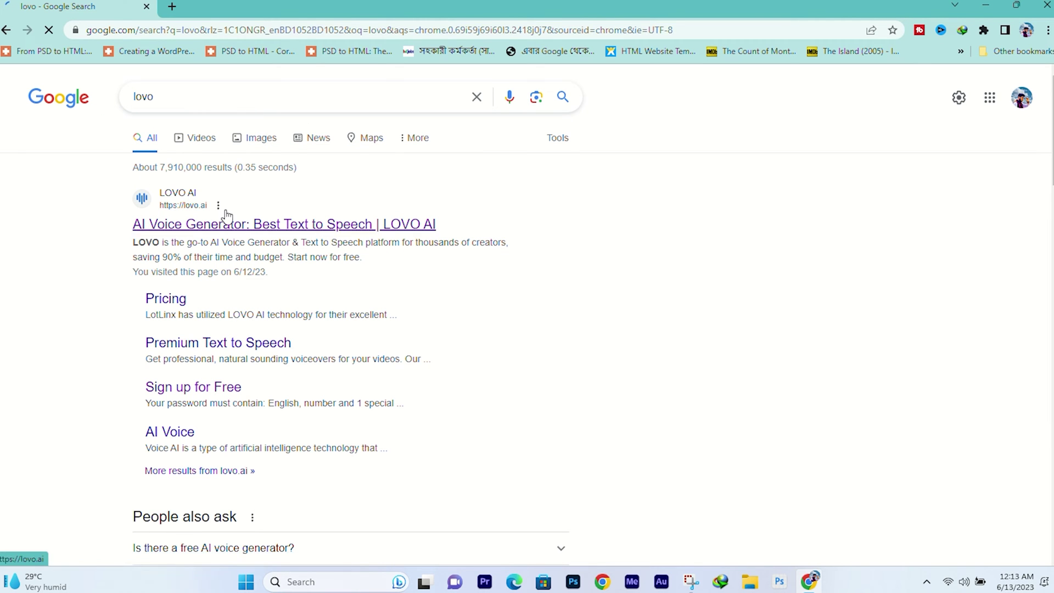
left_click(388, 234)
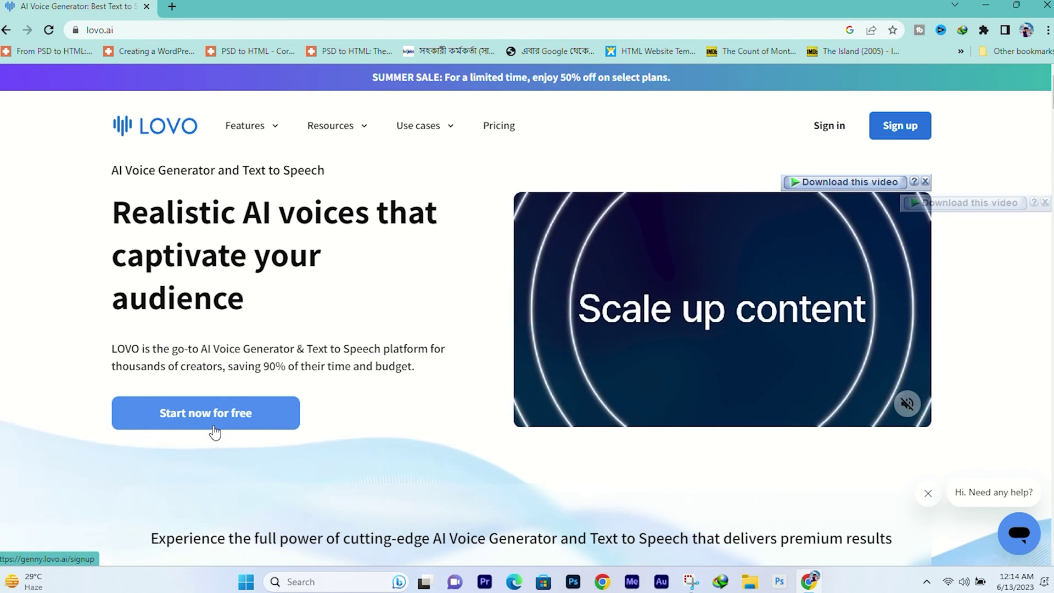
- Start the free Genny sign-up and go through the name, email and password fields of the form
left_click(214, 431)
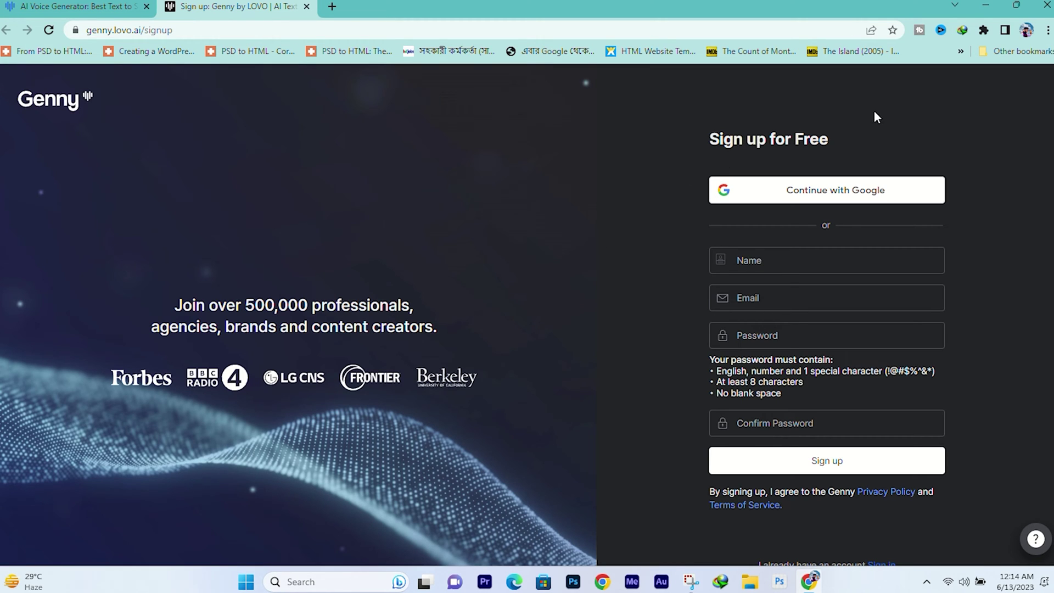
left_click(822, 261)
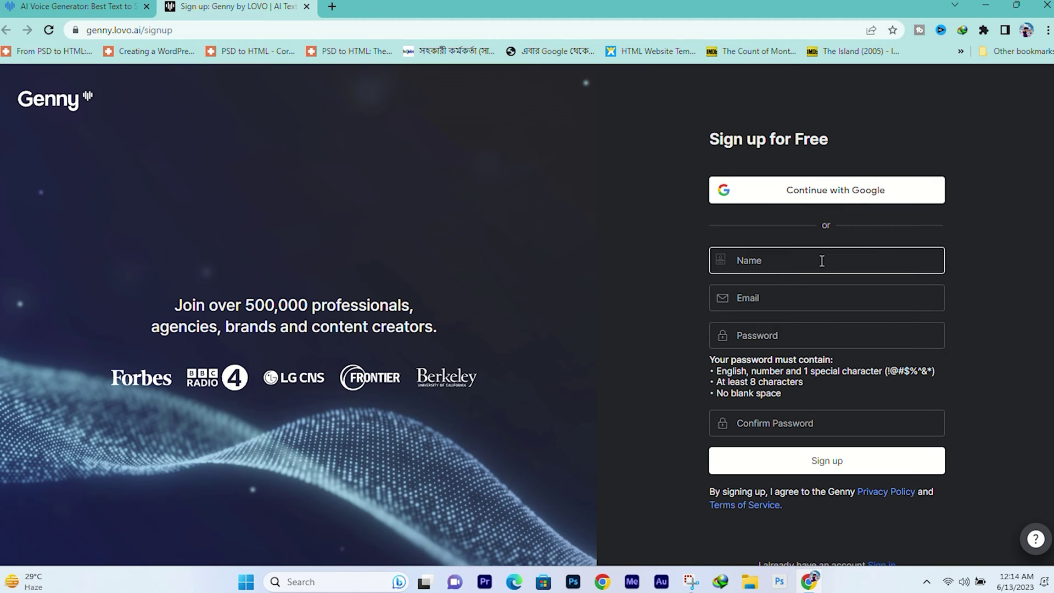
left_click(729, 295)
left_click(793, 334)
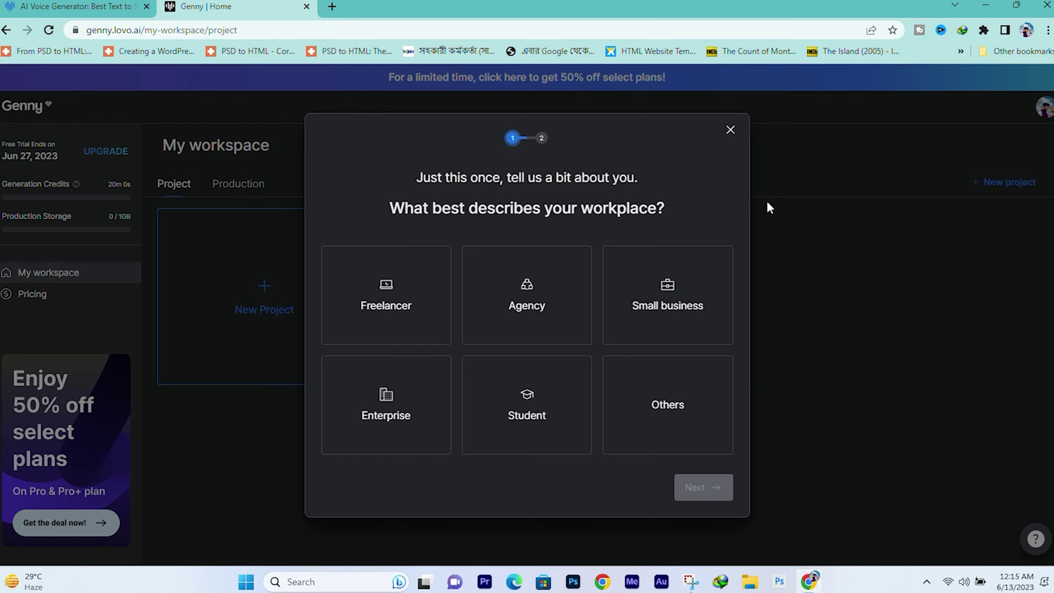
- Complete the onboarding questions with Student as the workplace and Youtube as the content type
left_click(580, 383)
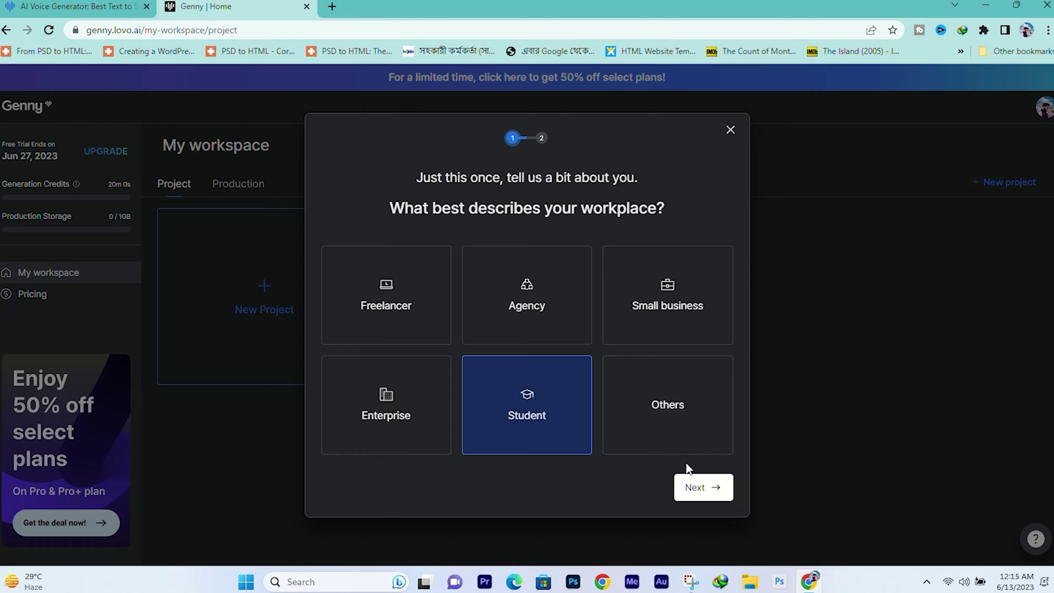
left_click(699, 488)
left_click(393, 325)
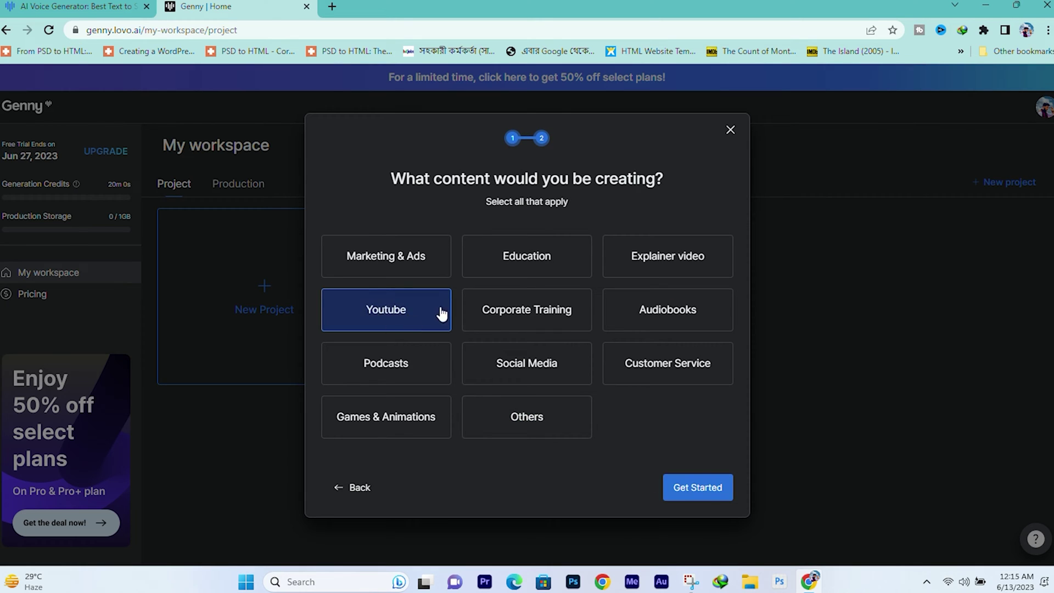
left_click(696, 483)
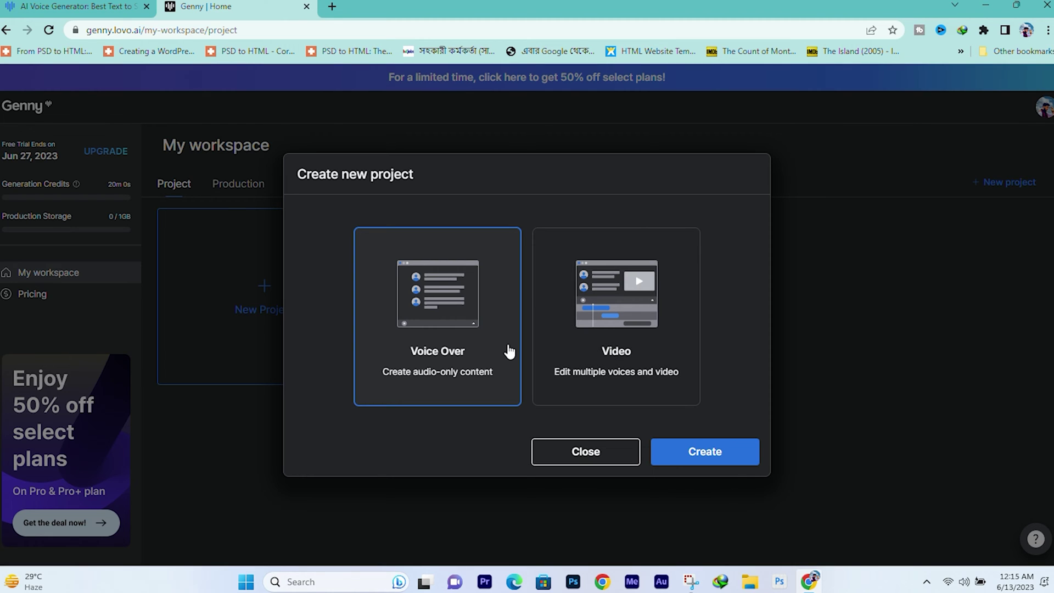
- Create a Voice Over project and delete its third sample text block, the one about pressing Generate
left_click(713, 455)
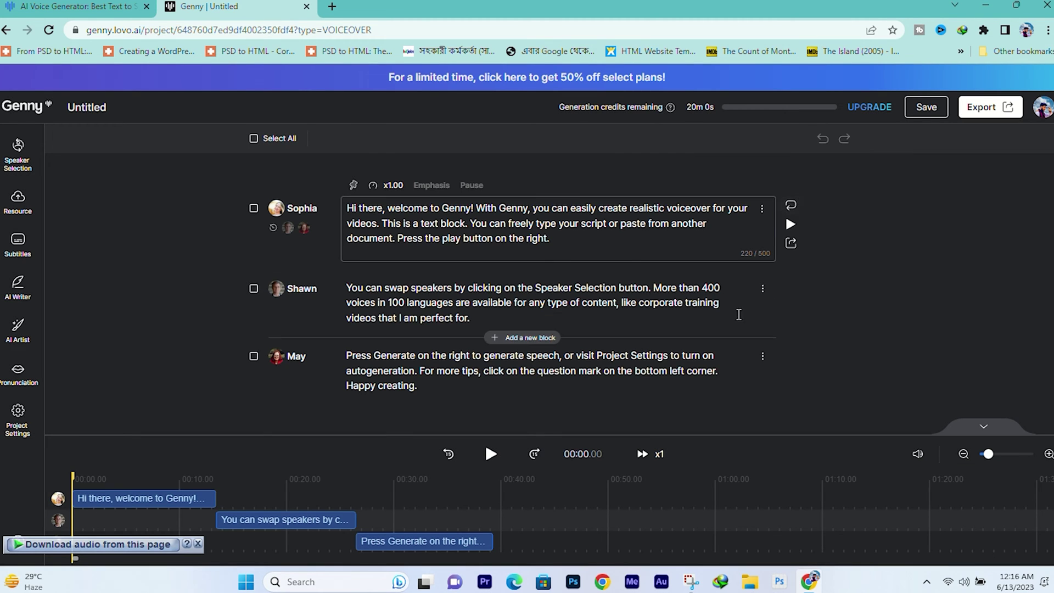
mouse_move(571, 261)
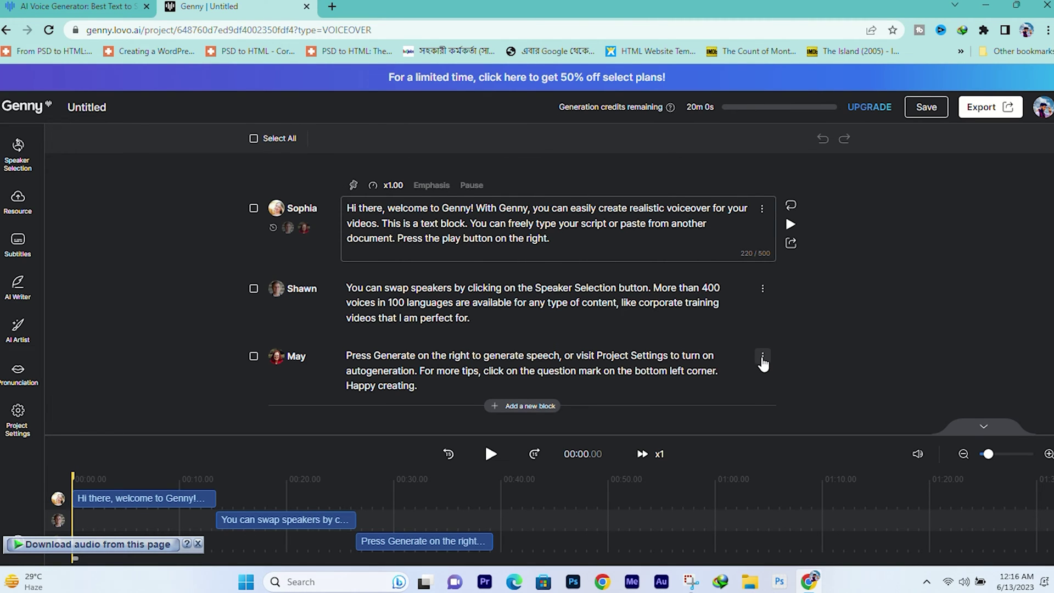
left_click(762, 357)
left_click(778, 380)
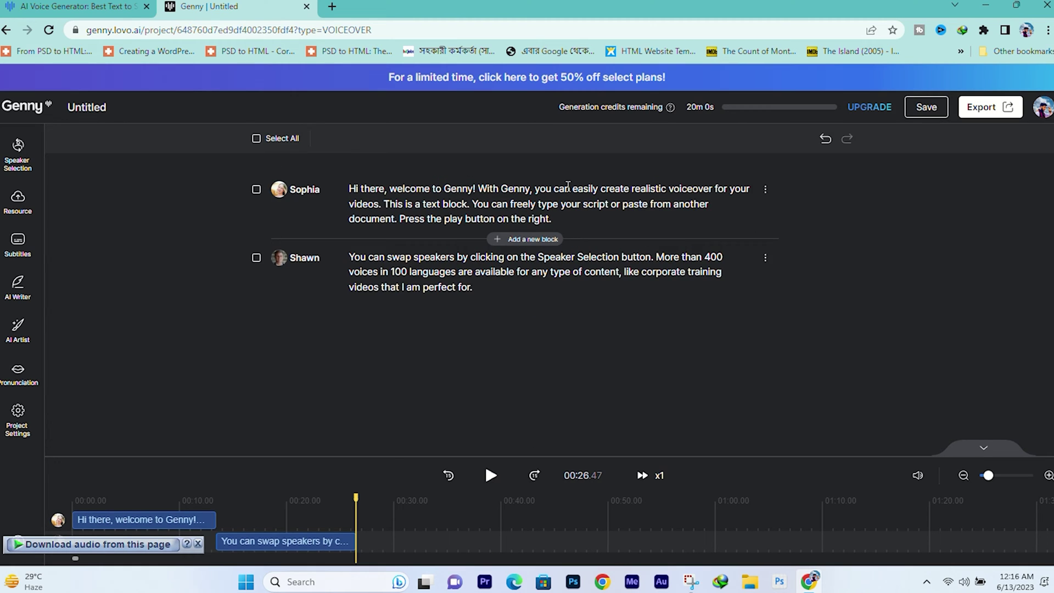
- Play the speech of the first text block
left_click(624, 199)
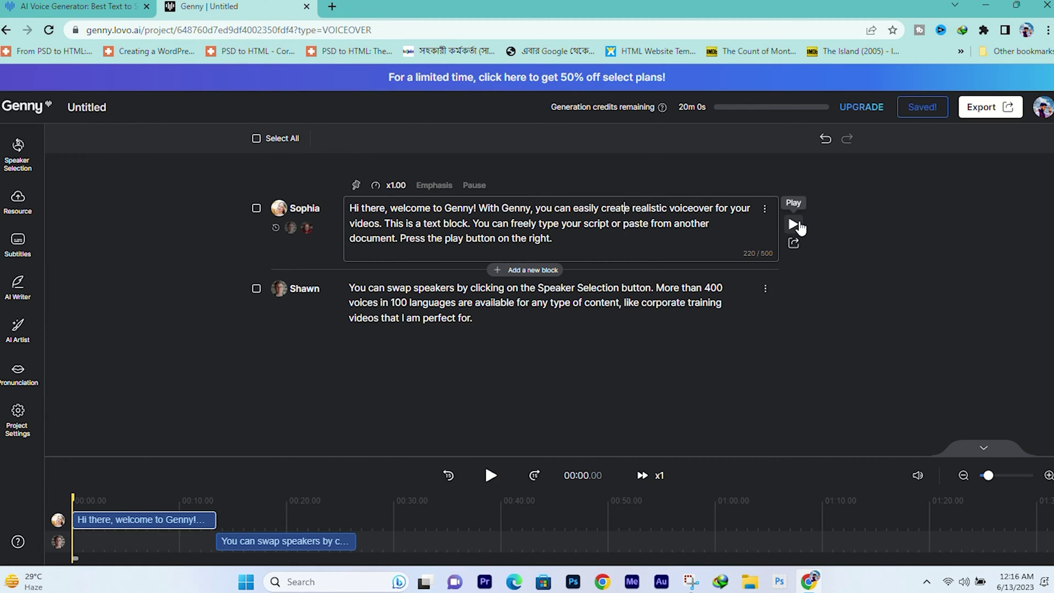
left_click(793, 224)
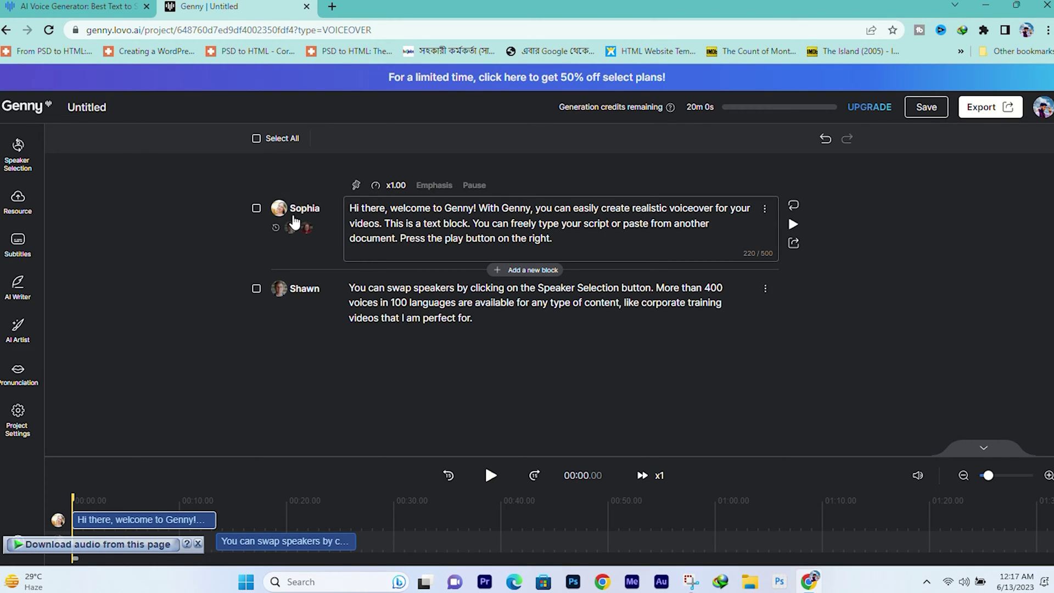
- Browse the premium voices offered for the first text block's speaker, and close the voice selection
left_click(279, 209)
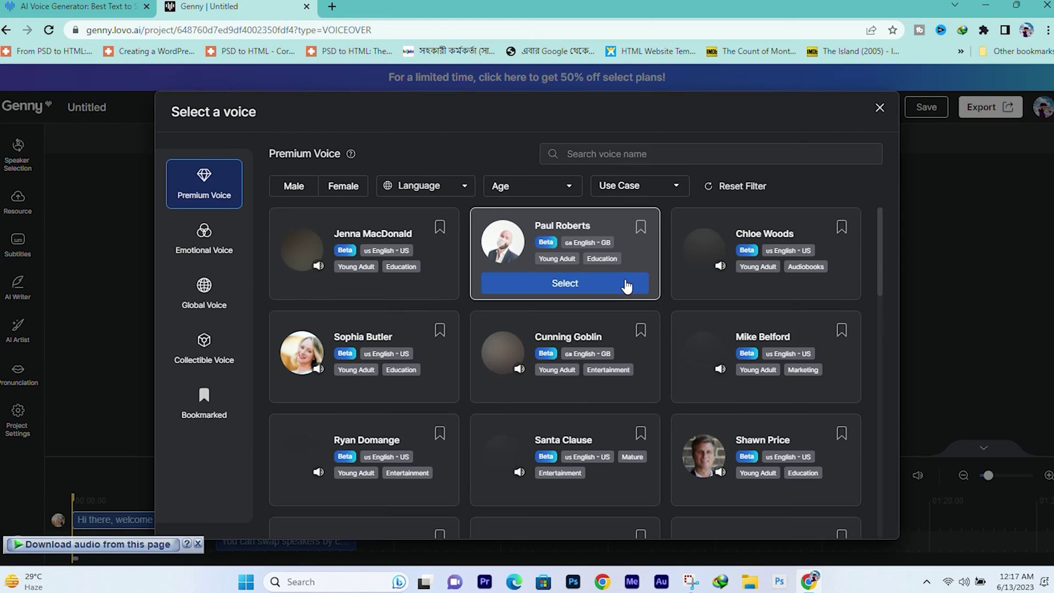
scroll(693, 239, "down", 1)
scroll(693, 244, "up", 1)
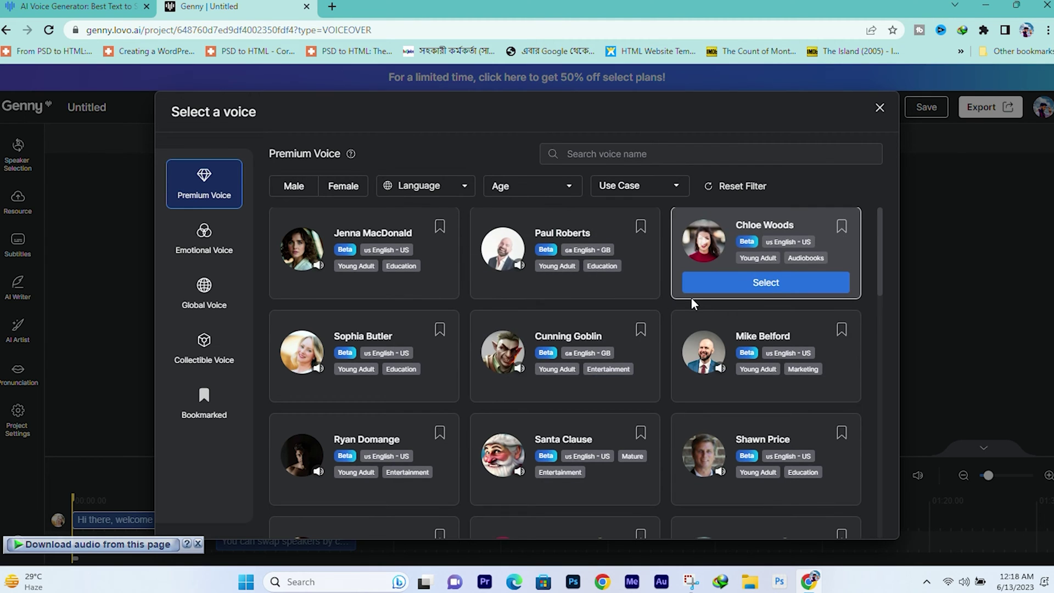
scroll(577, 358, "down", 2)
scroll(723, 337, "down", 3)
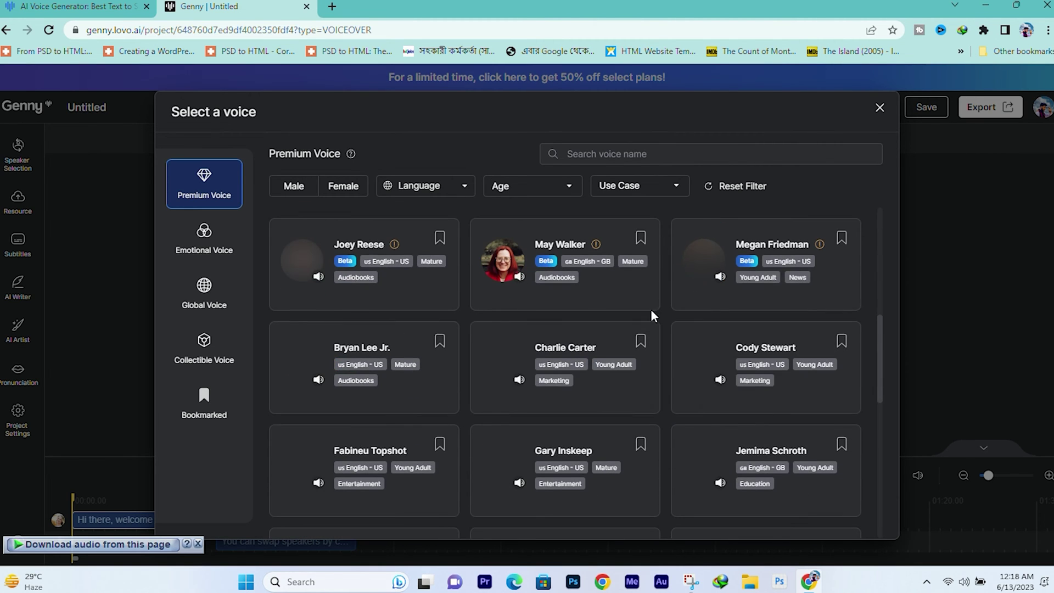
scroll(693, 309, "up", 2)
left_click(694, 309)
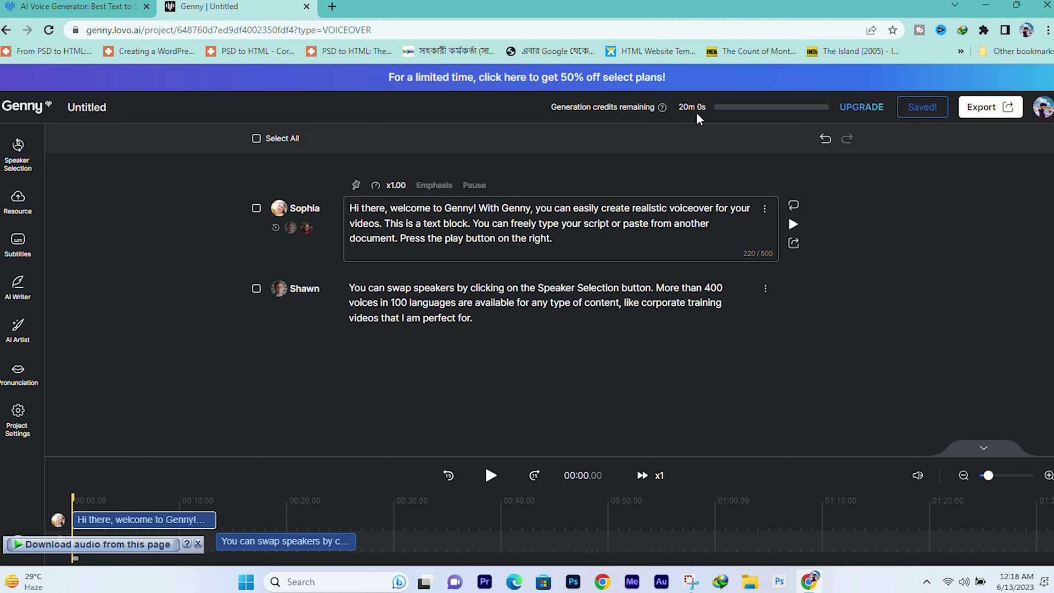
- Check the remaining generation credits and the account's pricing plans
left_click_drag(679, 108, 701, 110)
left_click(1042, 106)
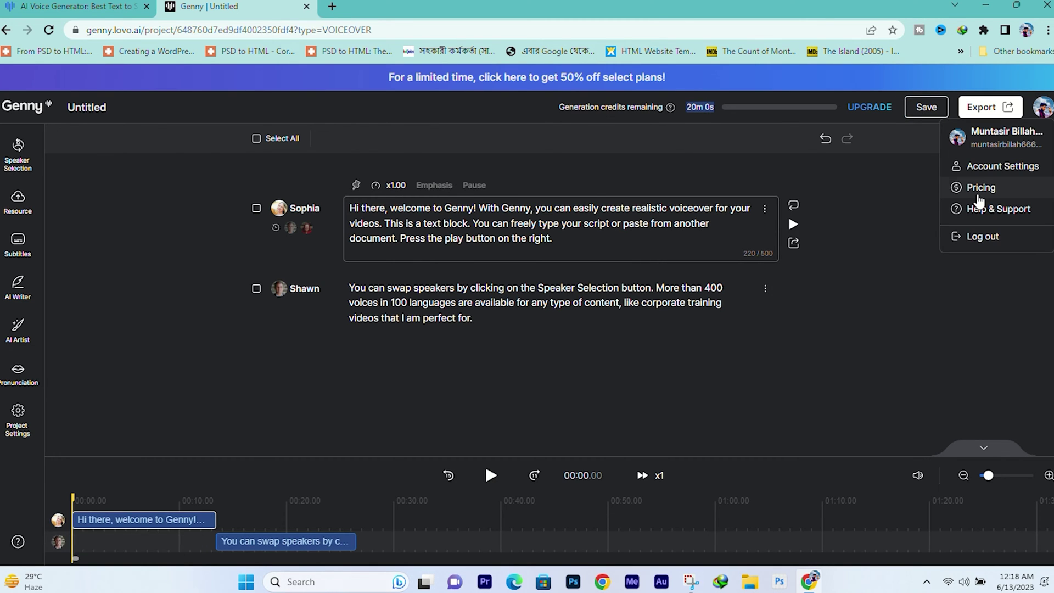
left_click(980, 190)
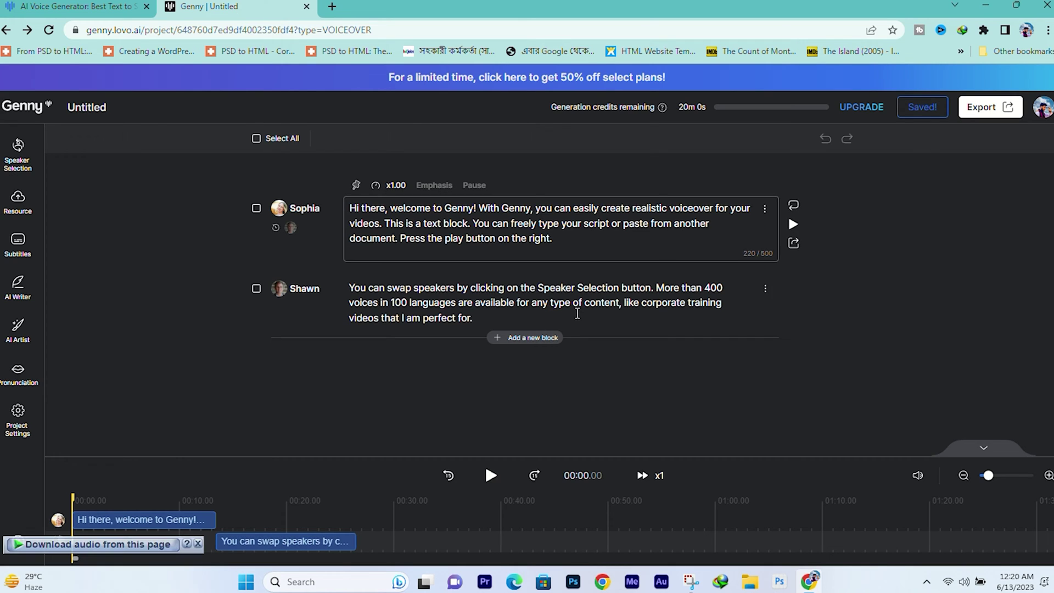
left_click_drag(687, 106, 696, 106)
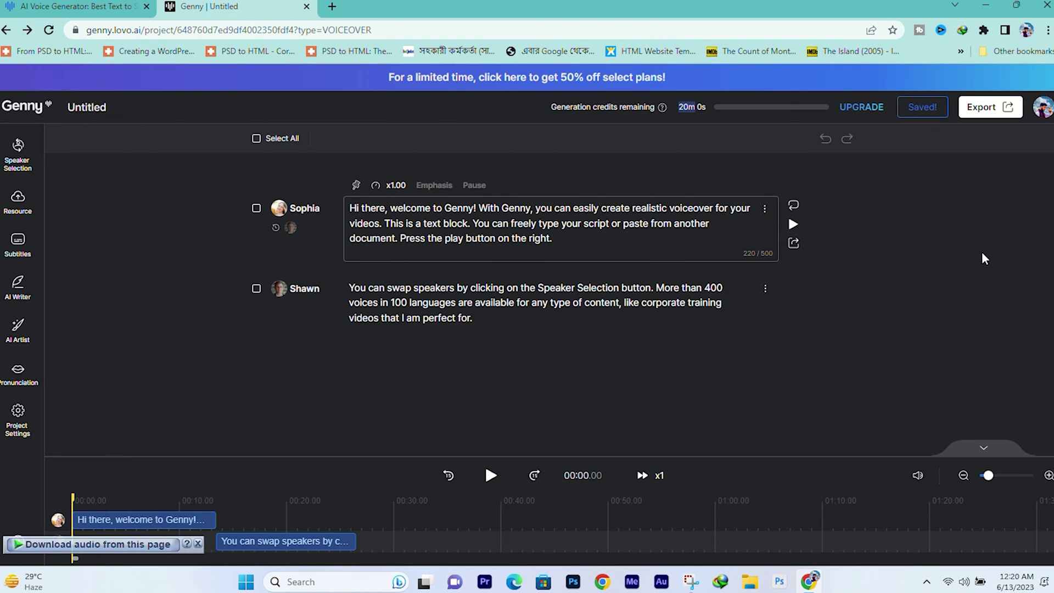
left_click(716, 231)
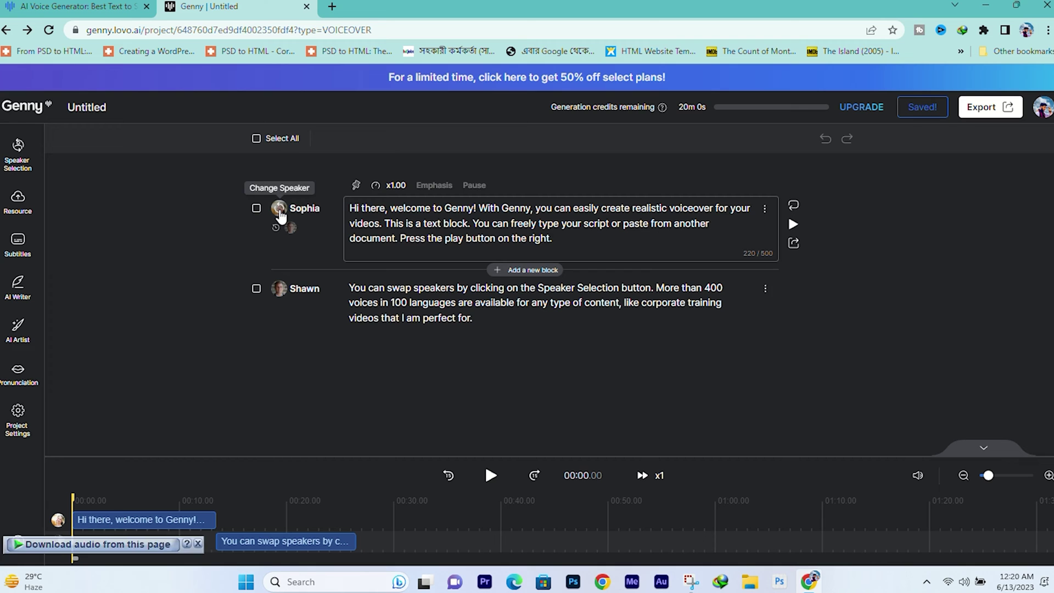
- Browse the premium voices for the first block's speaker and preview the Paul Roberts and Cunning Goblin voices
left_click(279, 210)
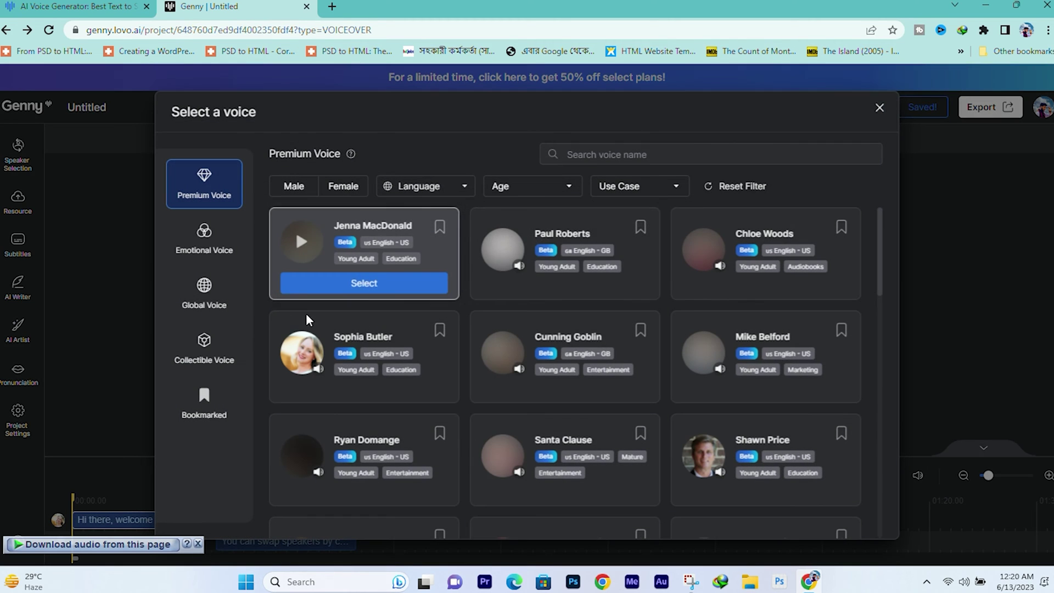
scroll(601, 272, "down", 1)
scroll(600, 268, "down", 10)
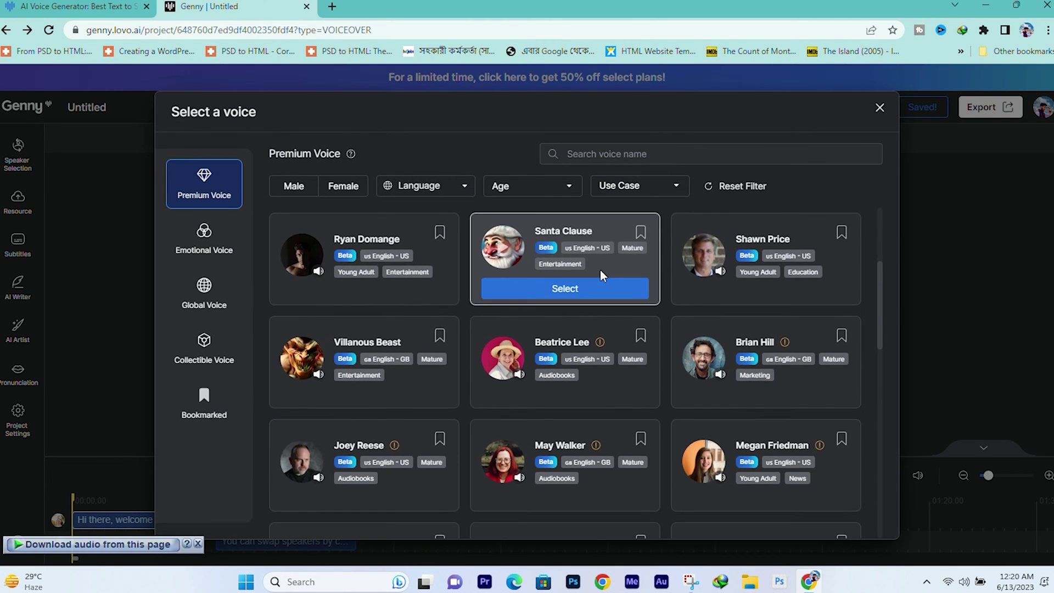
scroll(600, 269, "up", 12)
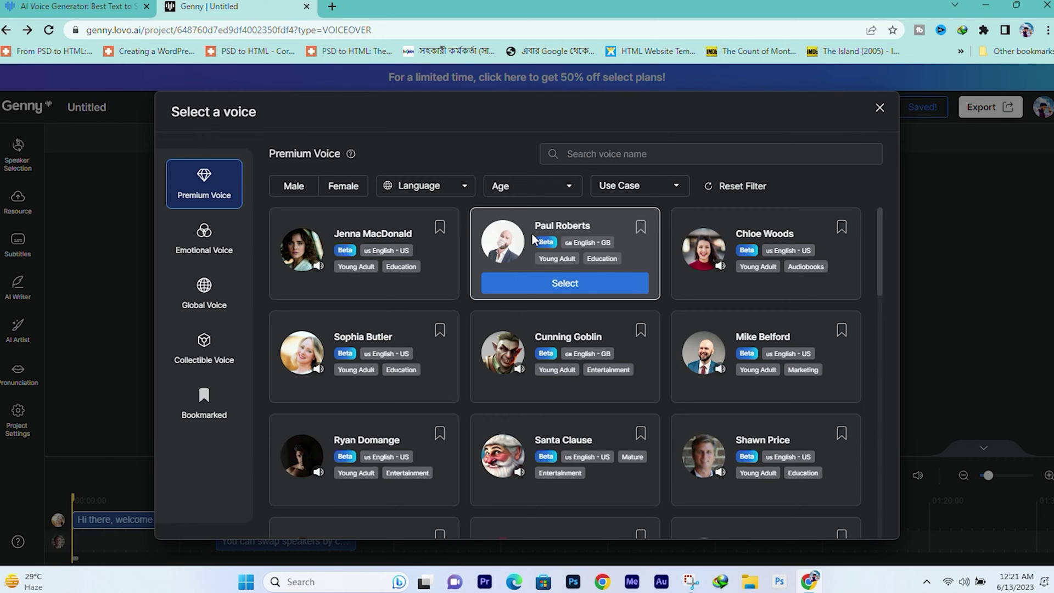
left_click(504, 250)
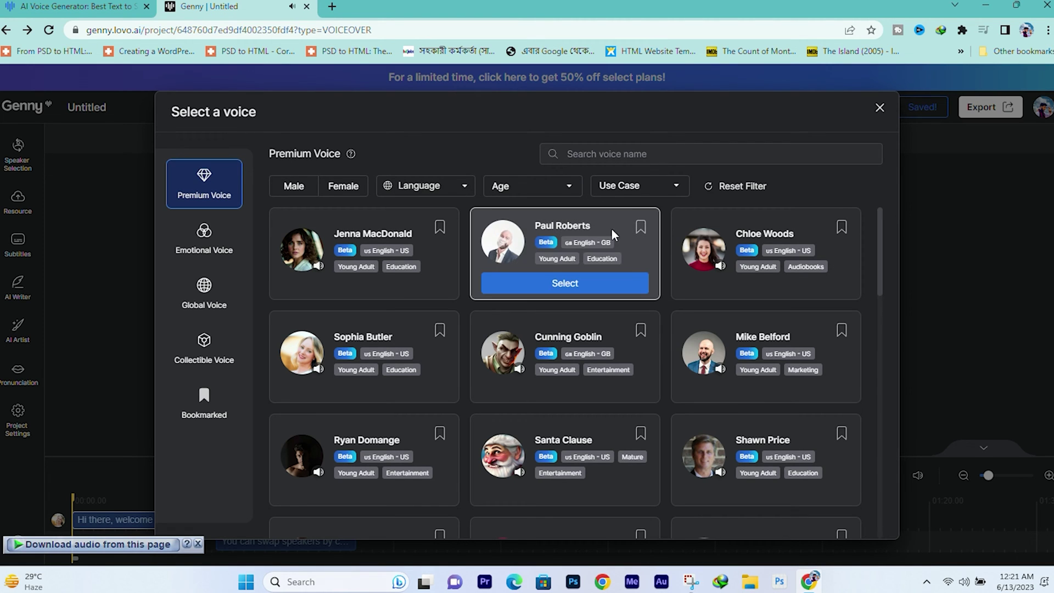
left_click(503, 351)
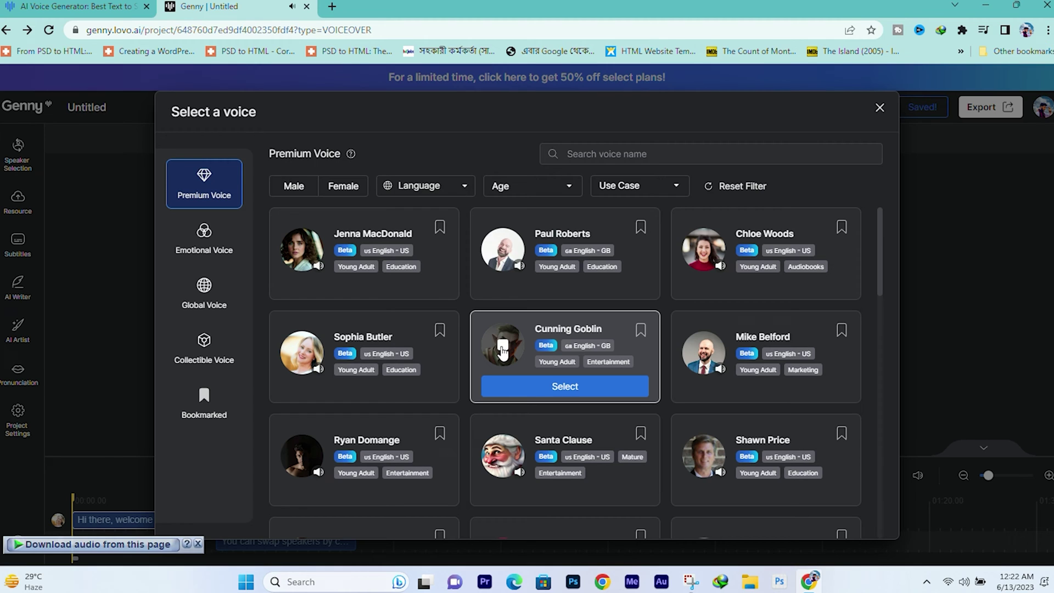
mouse_move(553, 346)
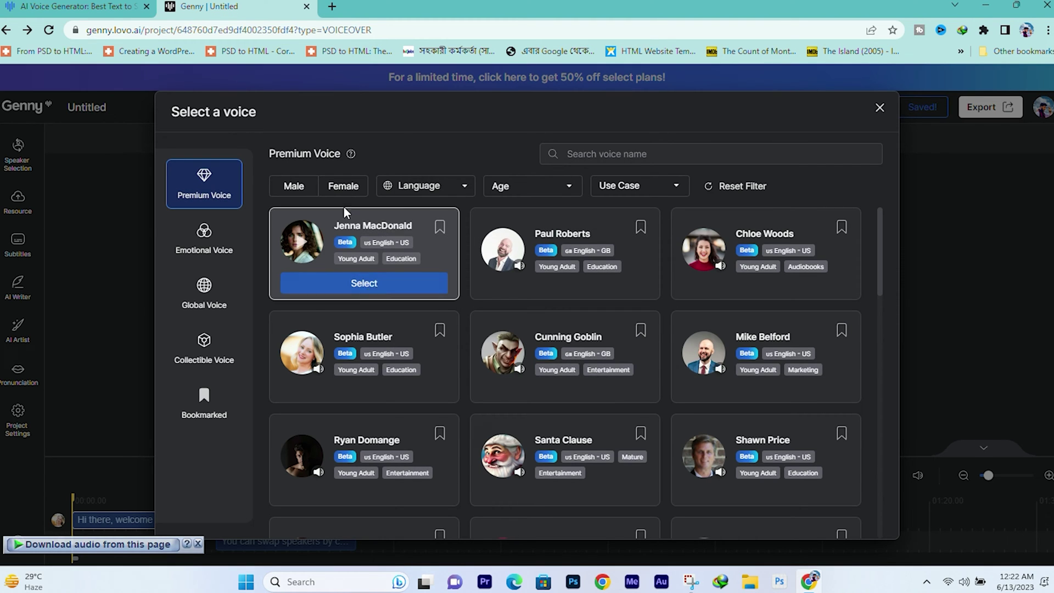
- Filter the premium voices by Male, switch the filter to Female, and preview the May Walker voice
left_click(306, 188)
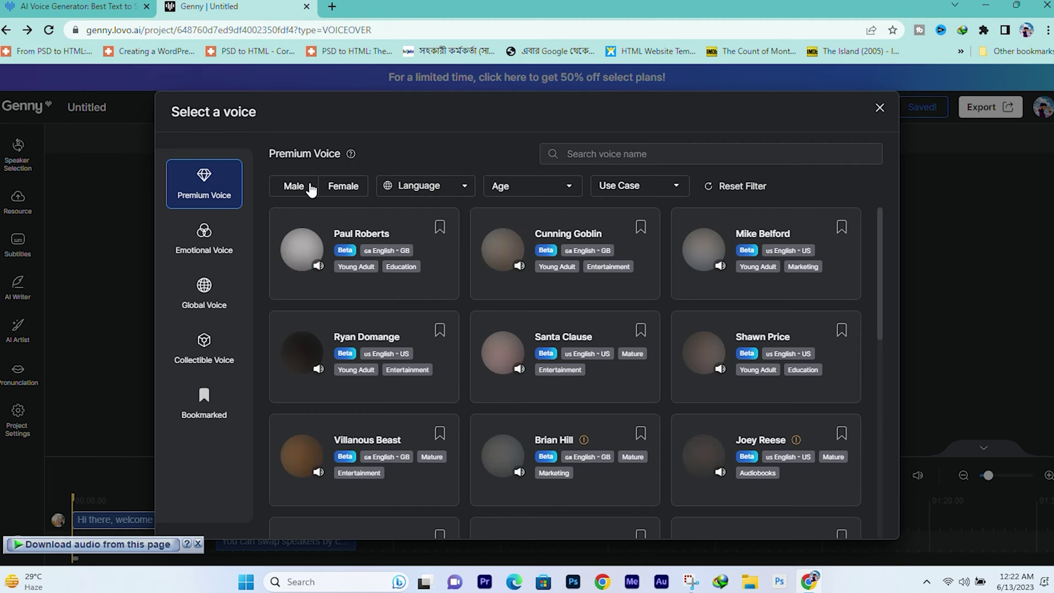
left_click(346, 190)
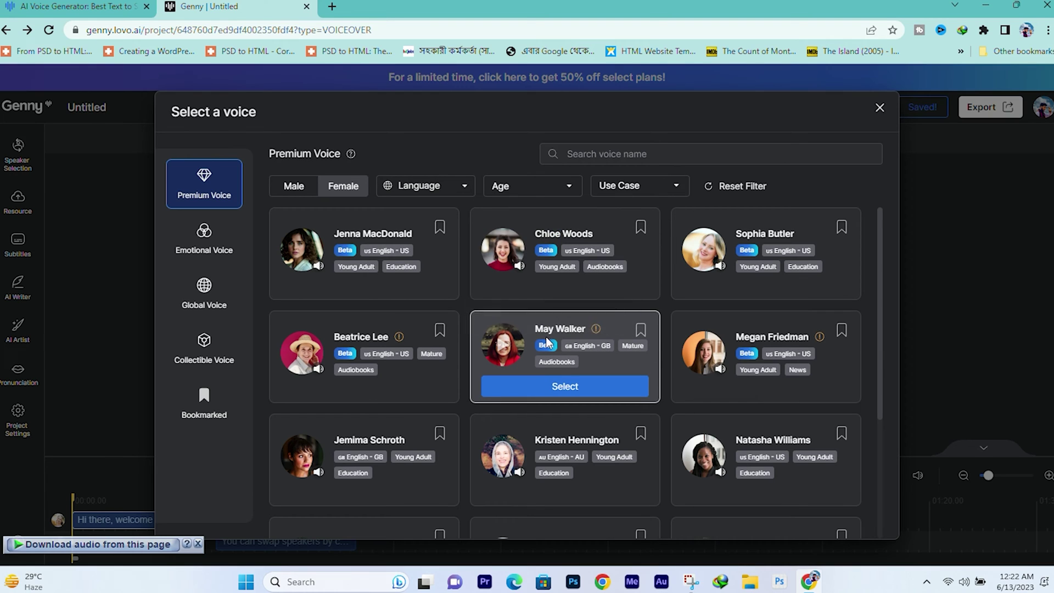
left_click(500, 349)
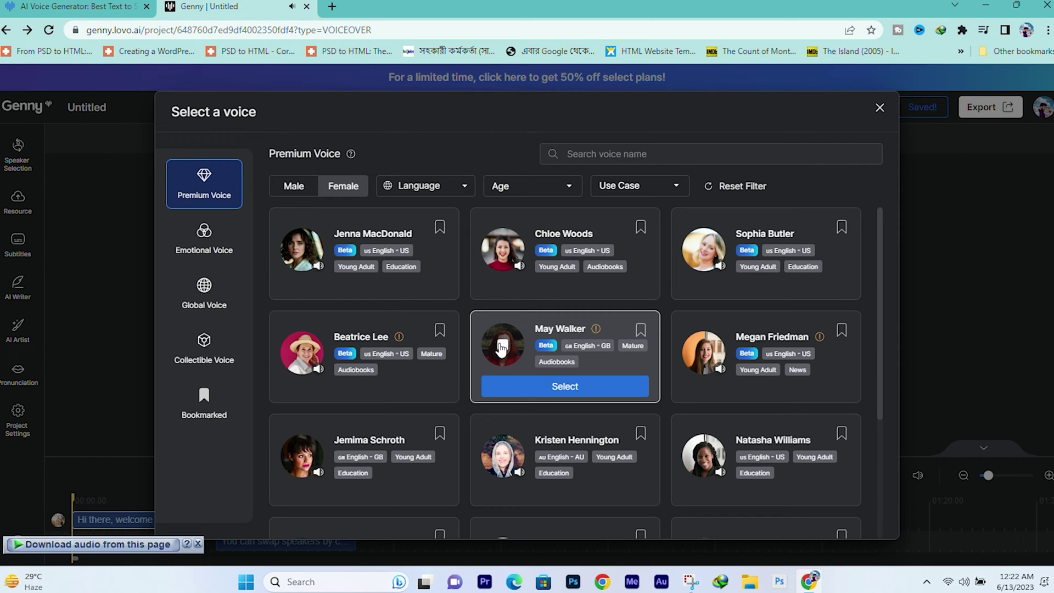
left_click(502, 343)
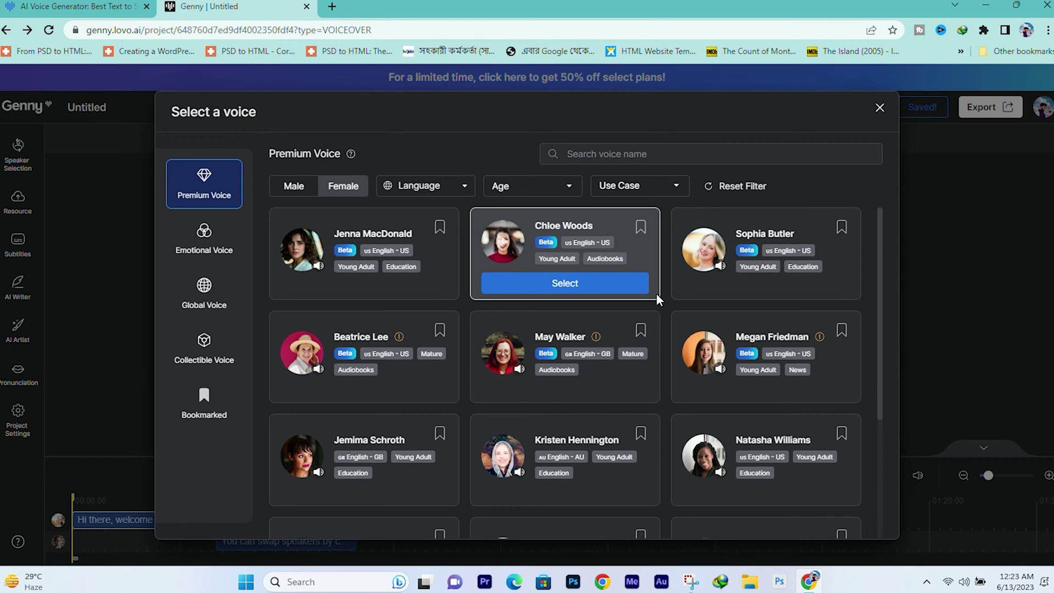
- Narrow the female voices to the Audiobooks use case and preview the Beatrice Lee voice
left_click(653, 186)
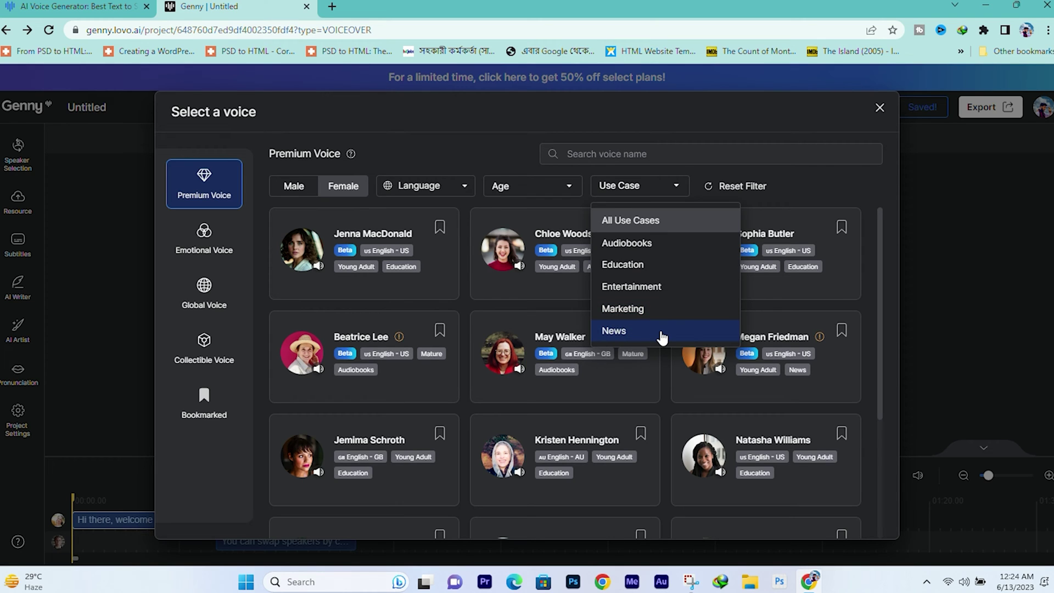
left_click(653, 242)
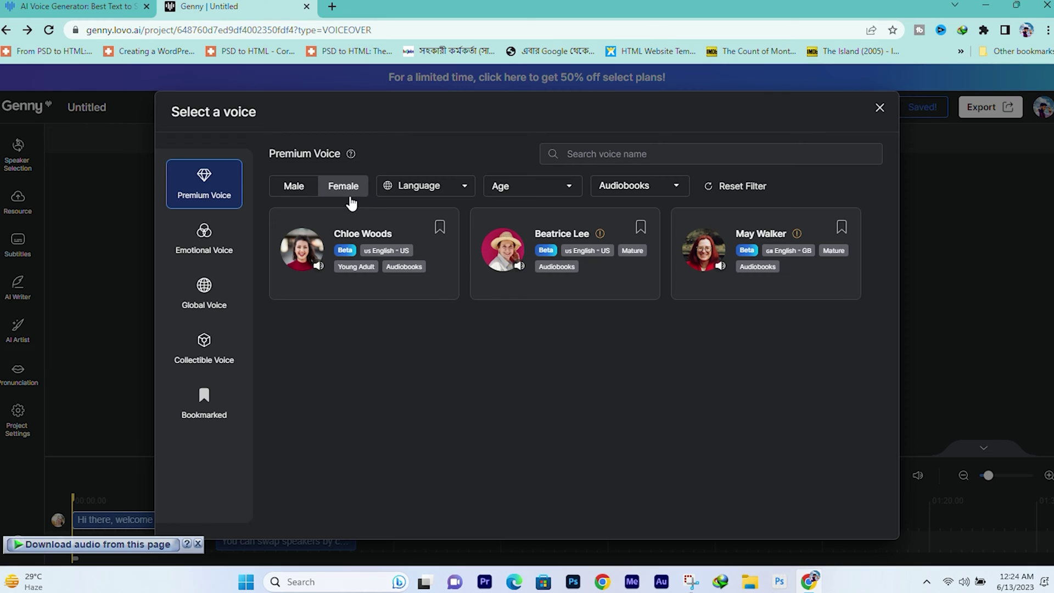
left_click(502, 248)
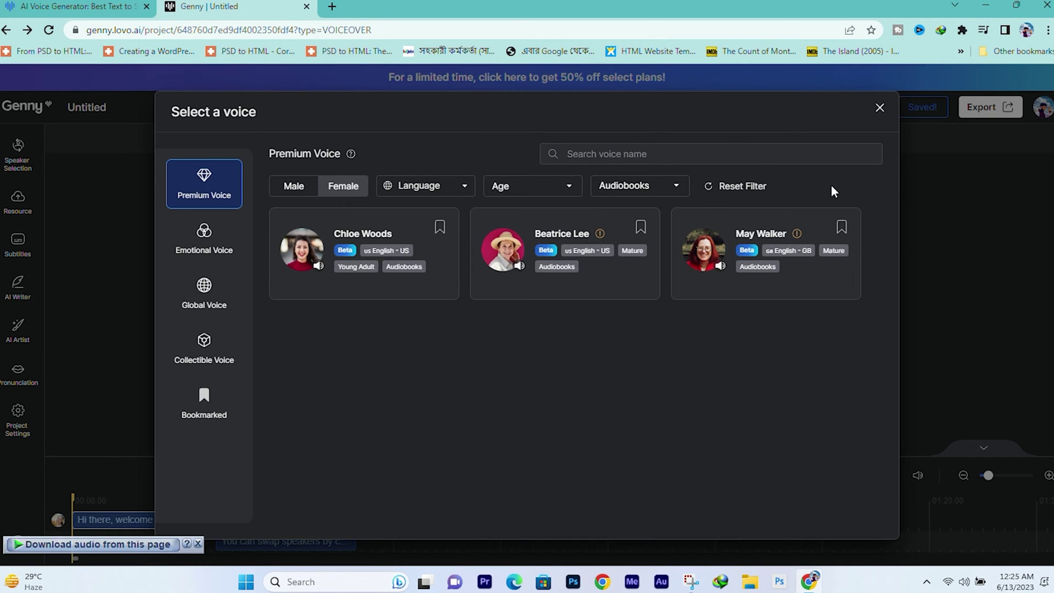
- Preview the male Audiobooks voice Joey Reese and filter the male voices by the Education use case
mouse_move(588, 294)
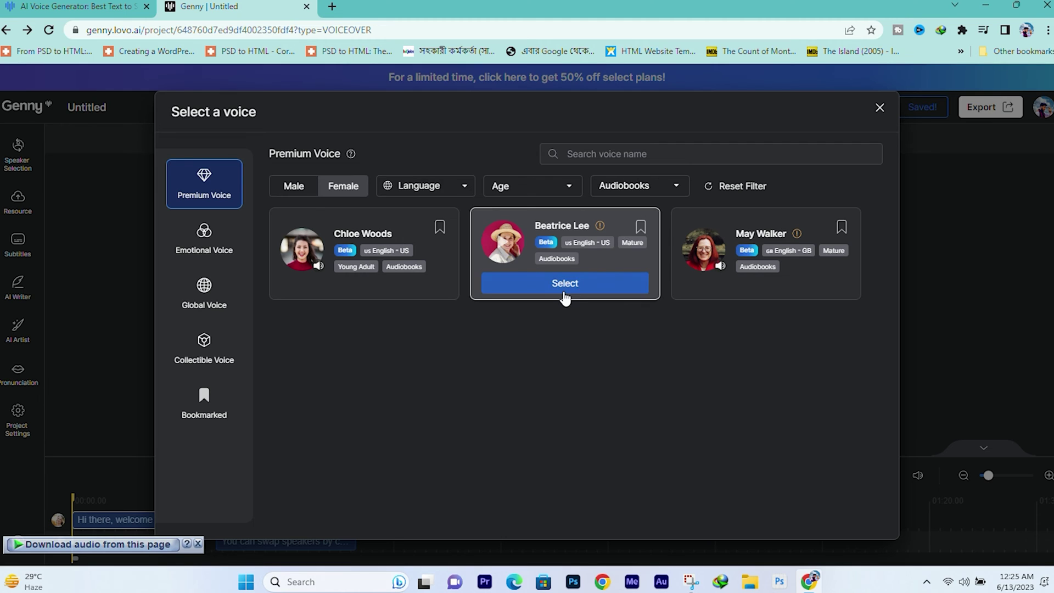
left_click(295, 186)
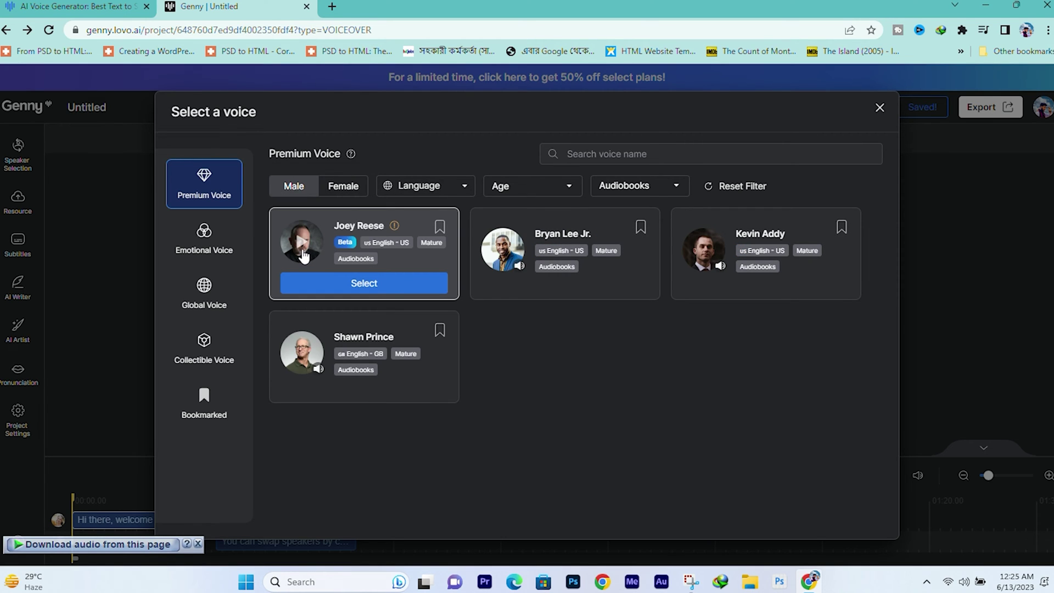
left_click(302, 242)
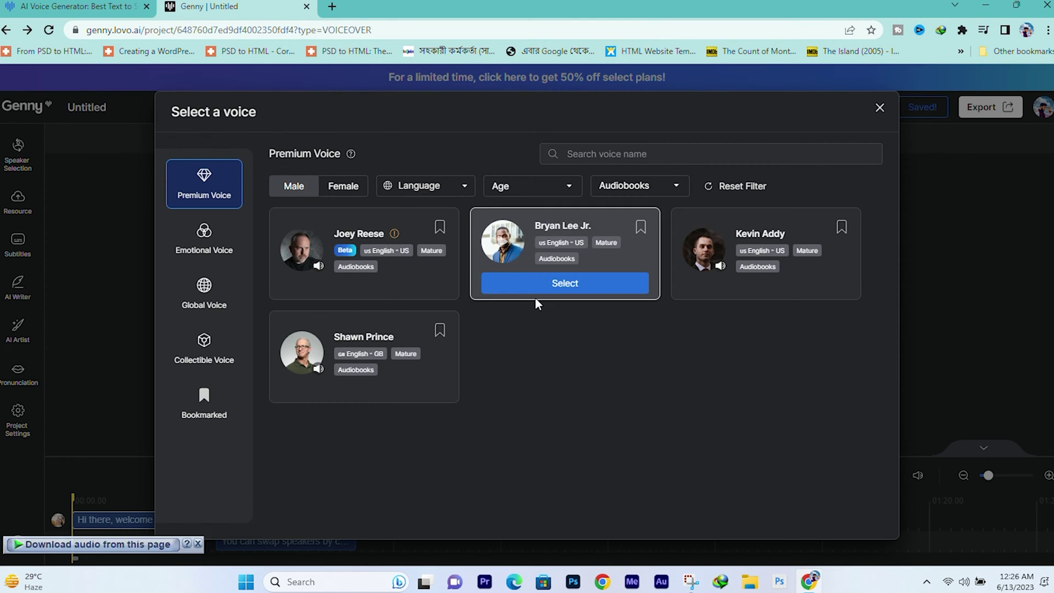
left_click(673, 187)
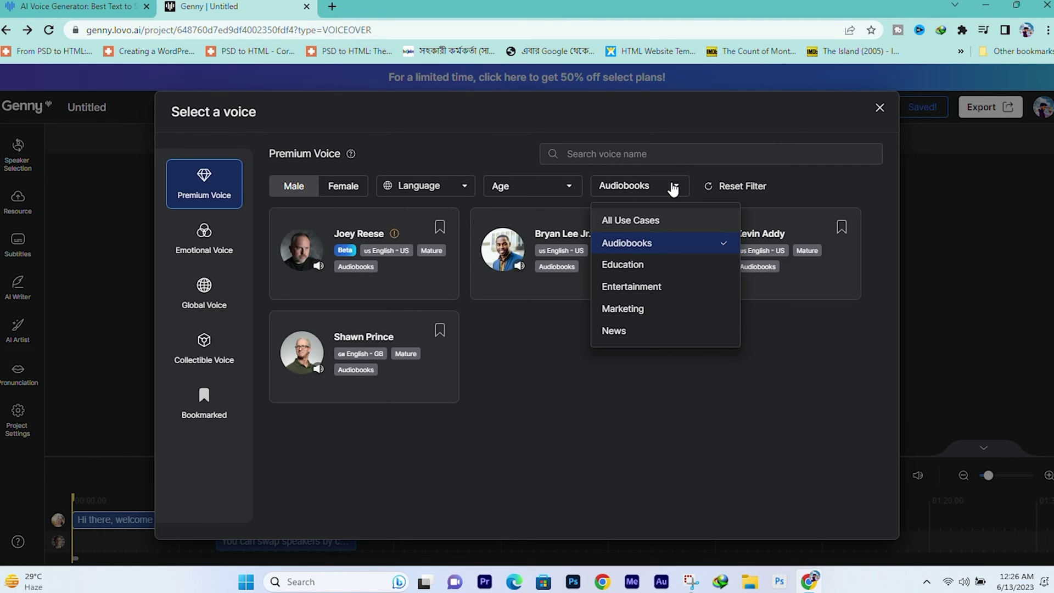
left_click(641, 266)
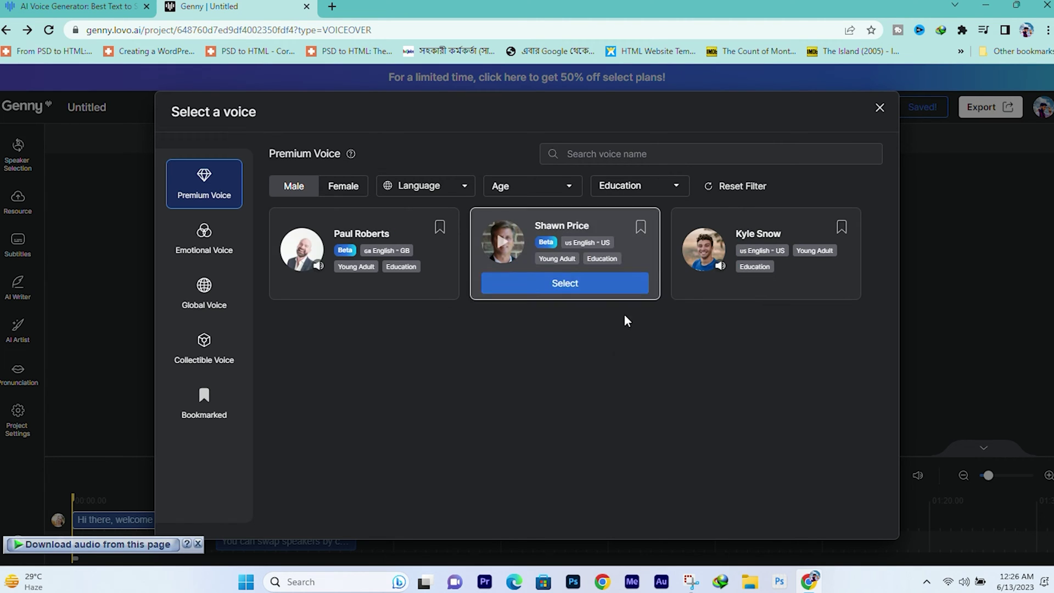
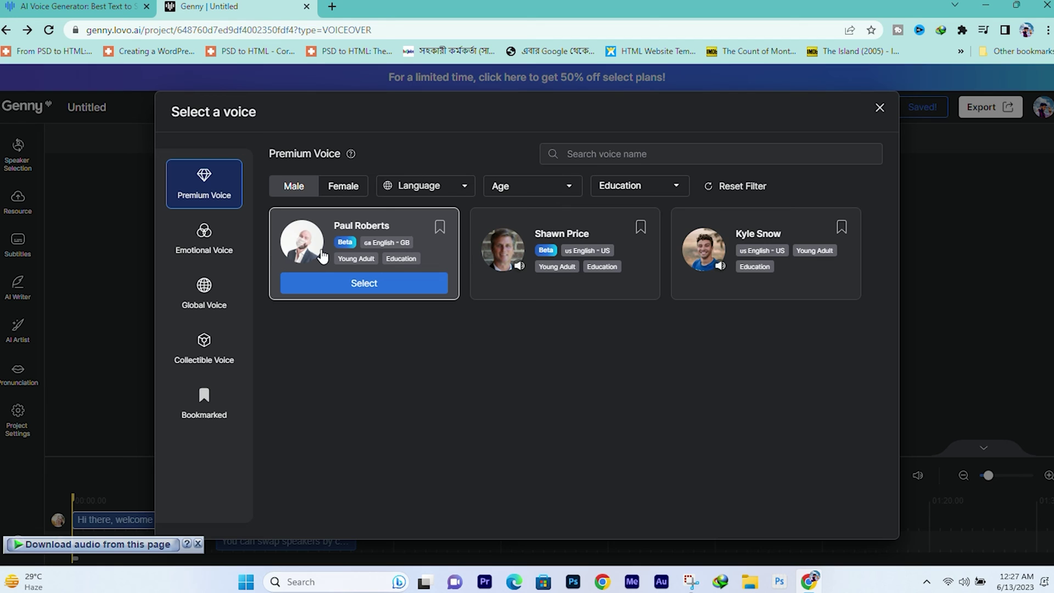
- Filter the male voices by the Entertainment use case and preview the Ryan Domange, Santa Clause and Villanous Beast voices
left_click(658, 191)
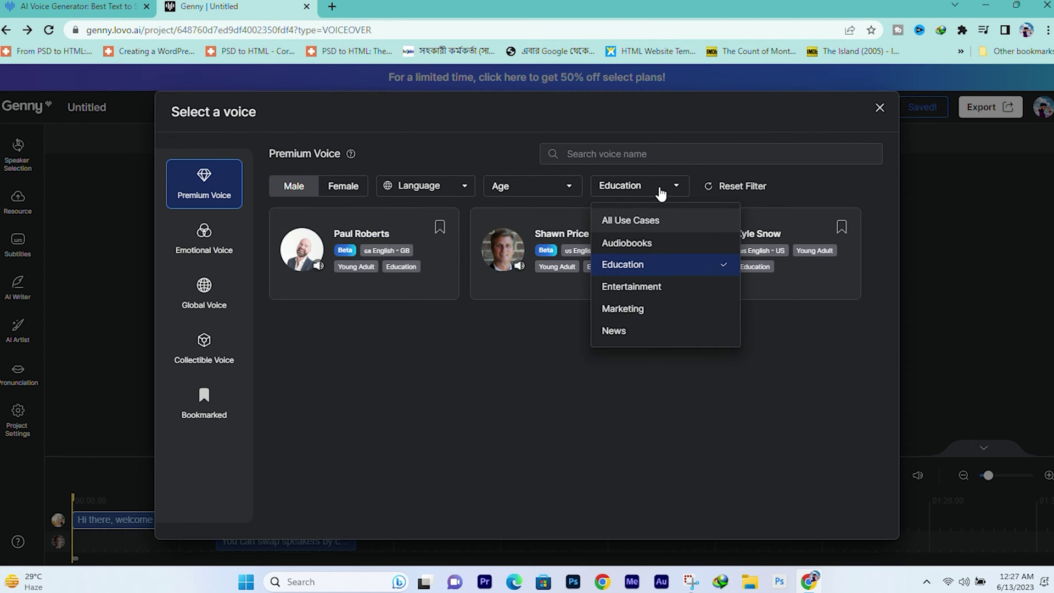
left_click(646, 288)
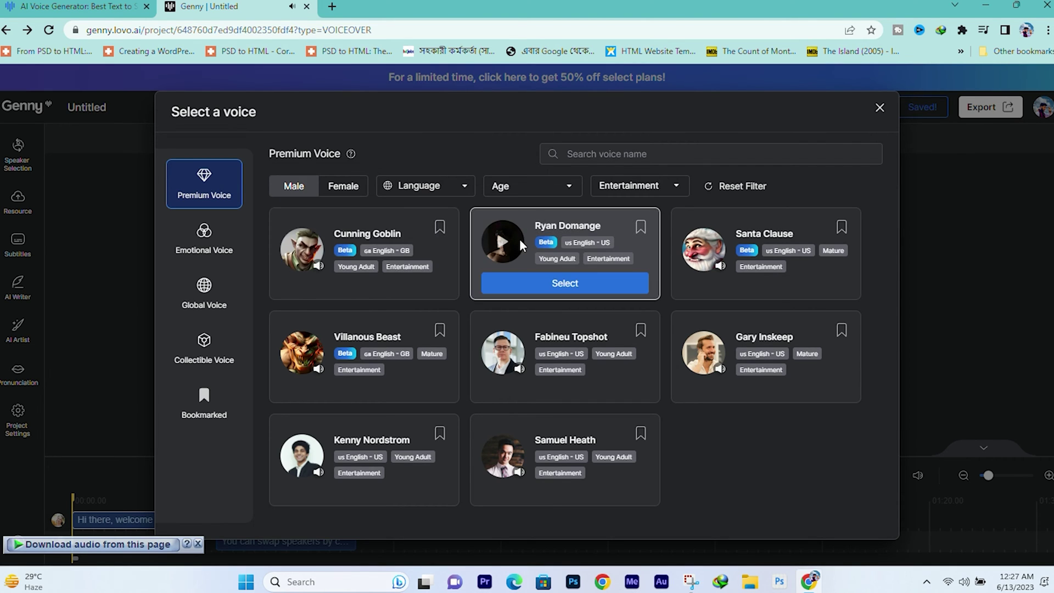
left_click(503, 248)
mouse_move(609, 231)
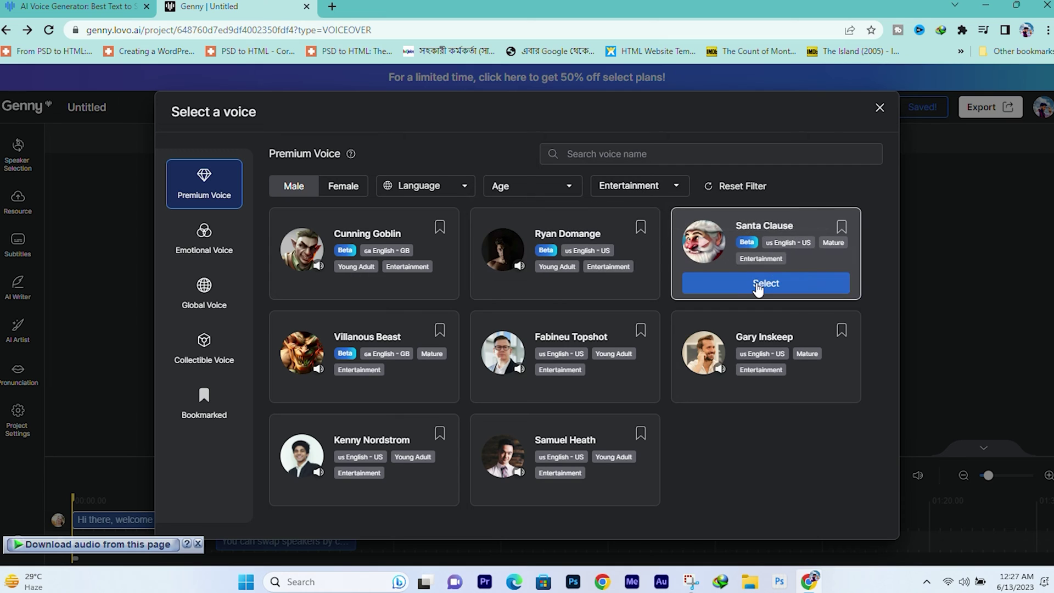
left_click(704, 245)
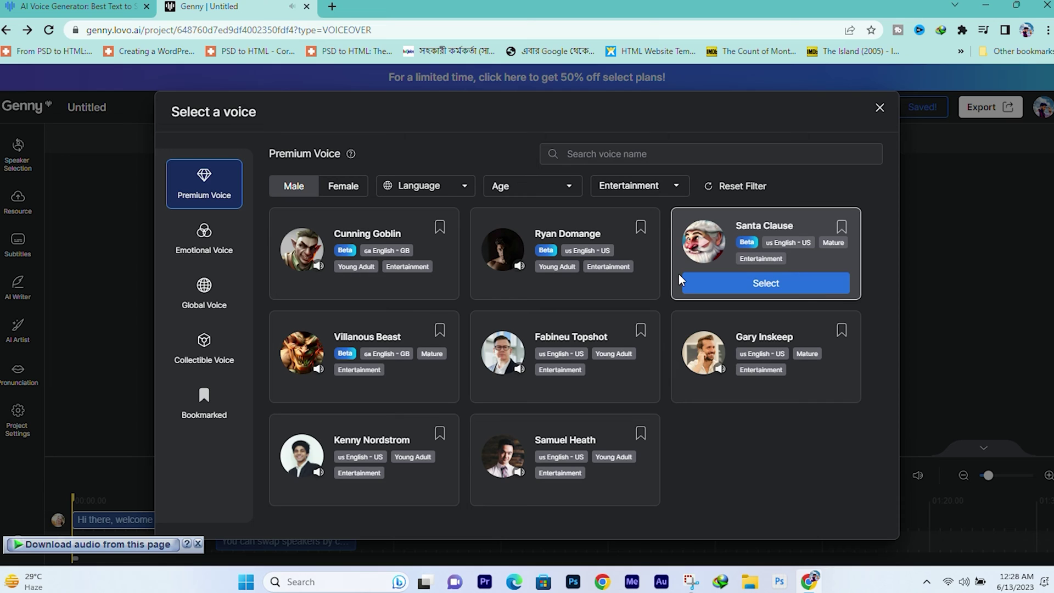
left_click(299, 352)
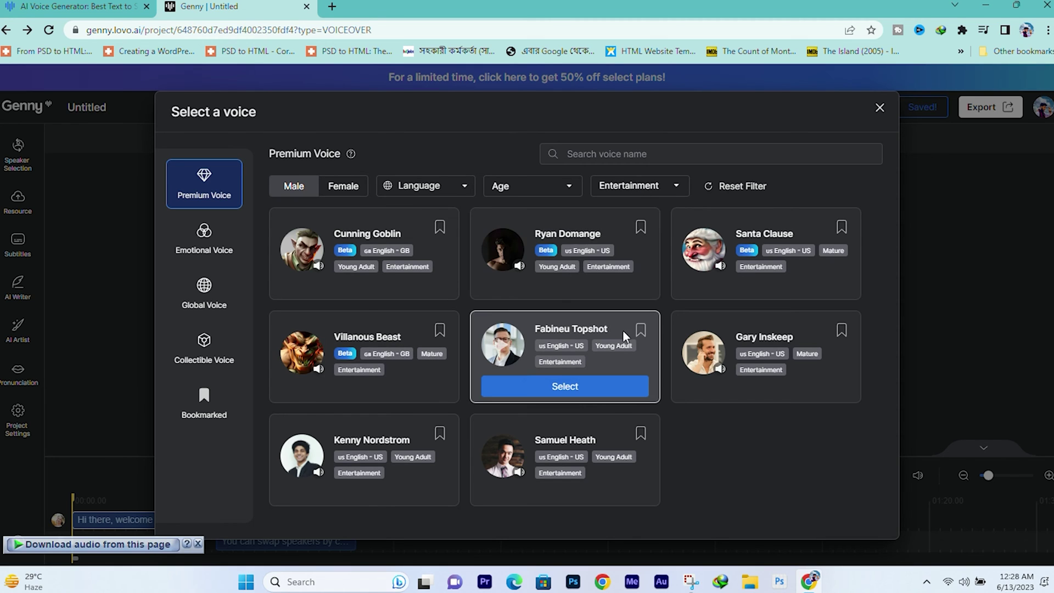
- Filter the male voices by the Marketing use case and preview the Mike Belford and Brian Hill voices
left_click(670, 184)
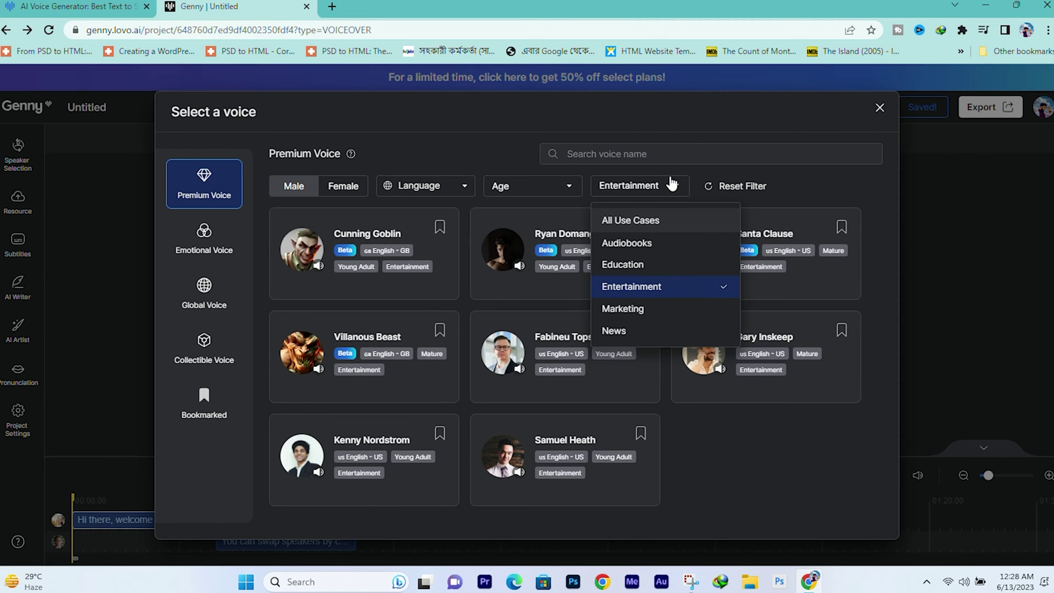
left_click(620, 309)
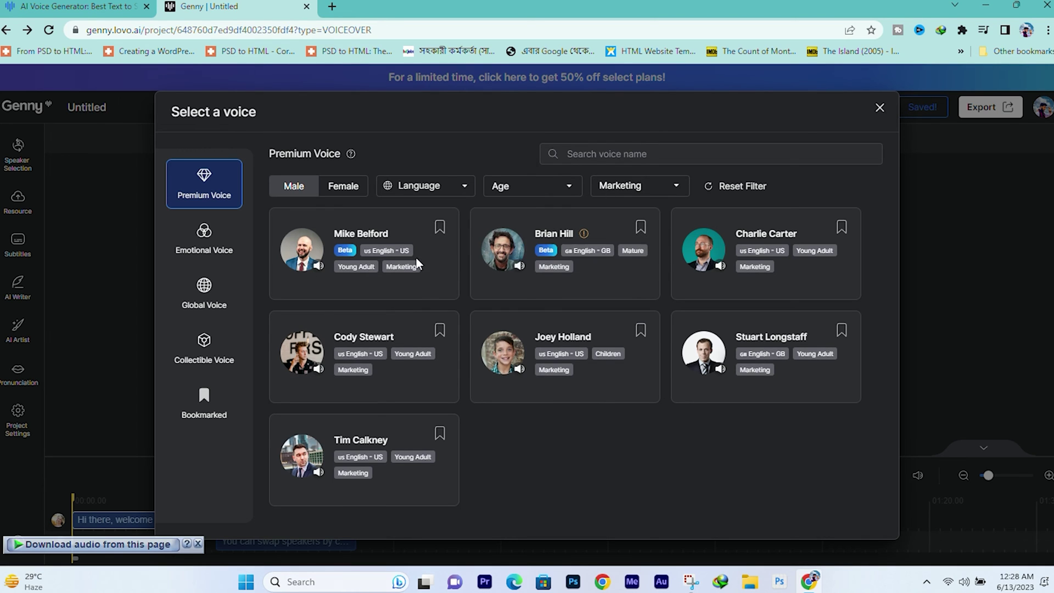
left_click(299, 244)
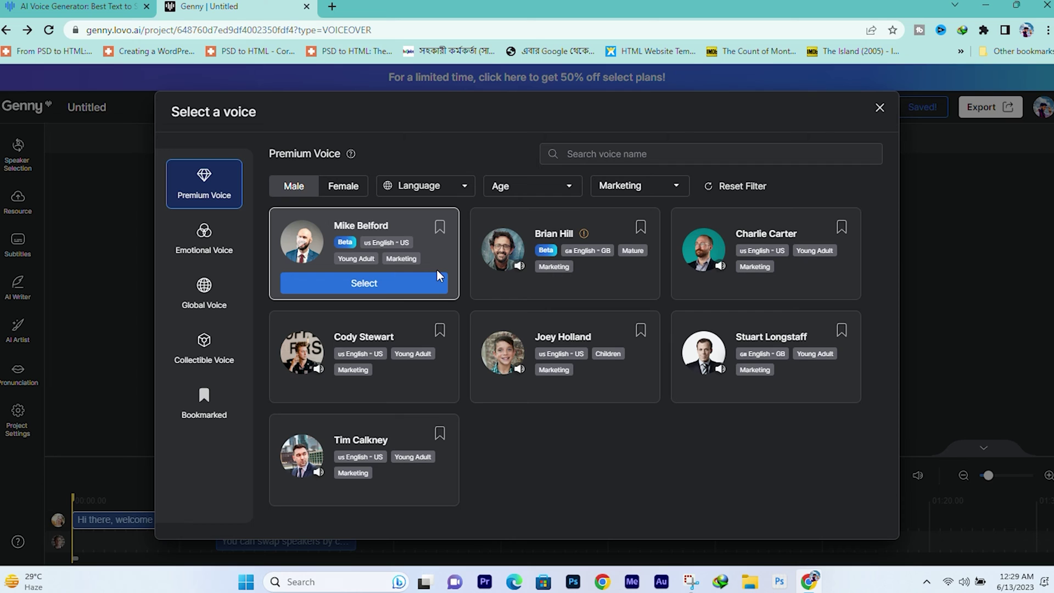
left_click(503, 244)
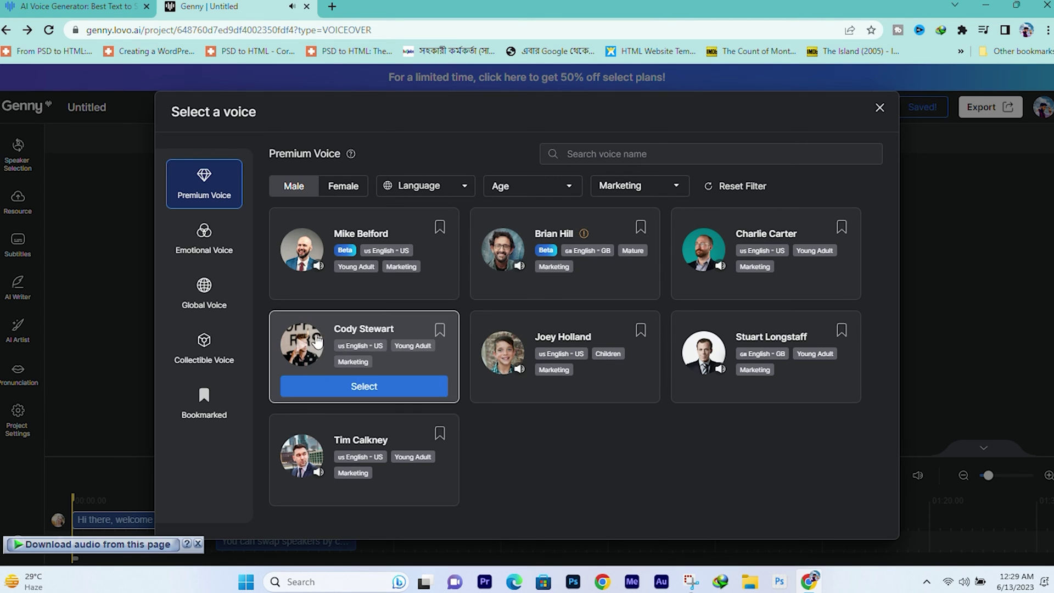
- Set the use case filter to News, switch to Female voices, and preview the Megan Friedman voice
left_click(661, 186)
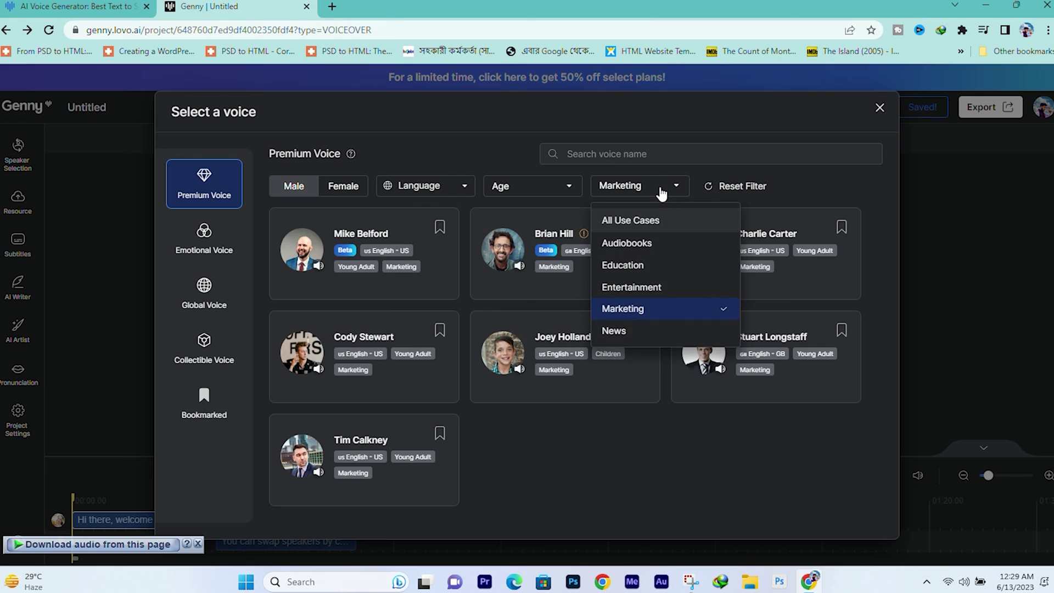
left_click(635, 334)
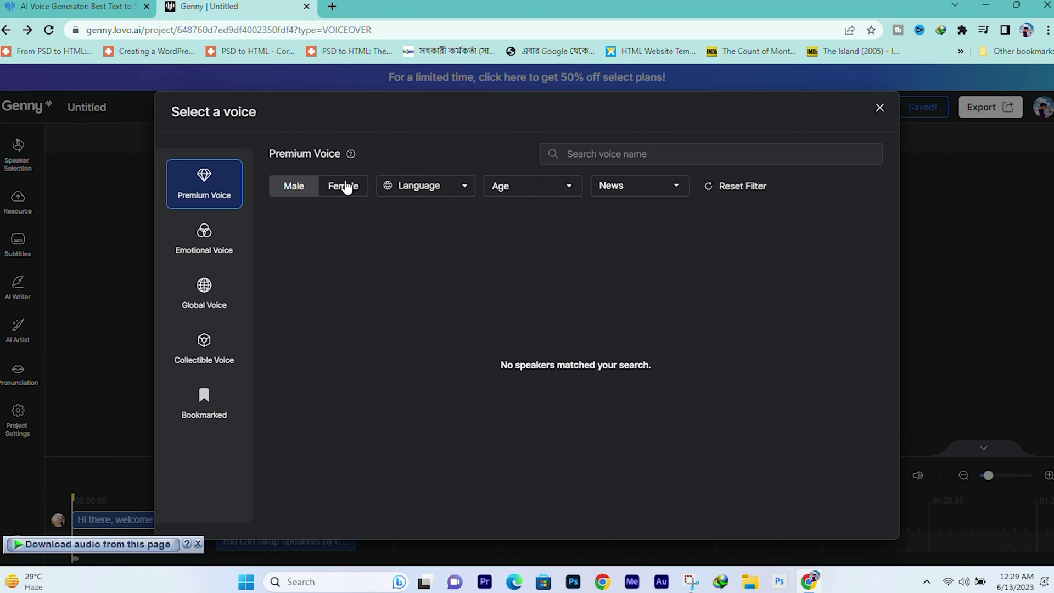
left_click(332, 192)
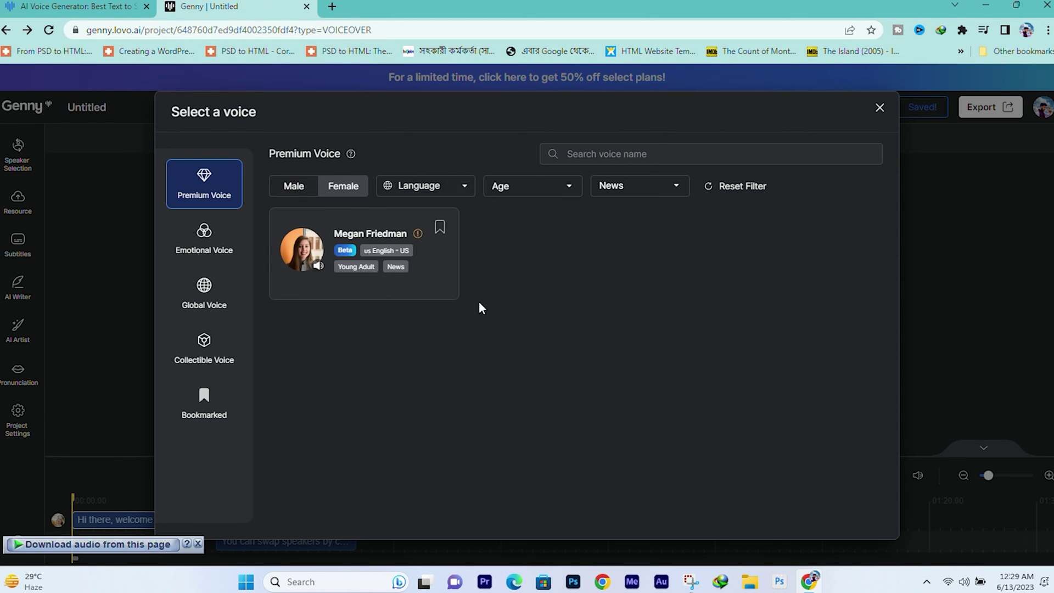
left_click(302, 251)
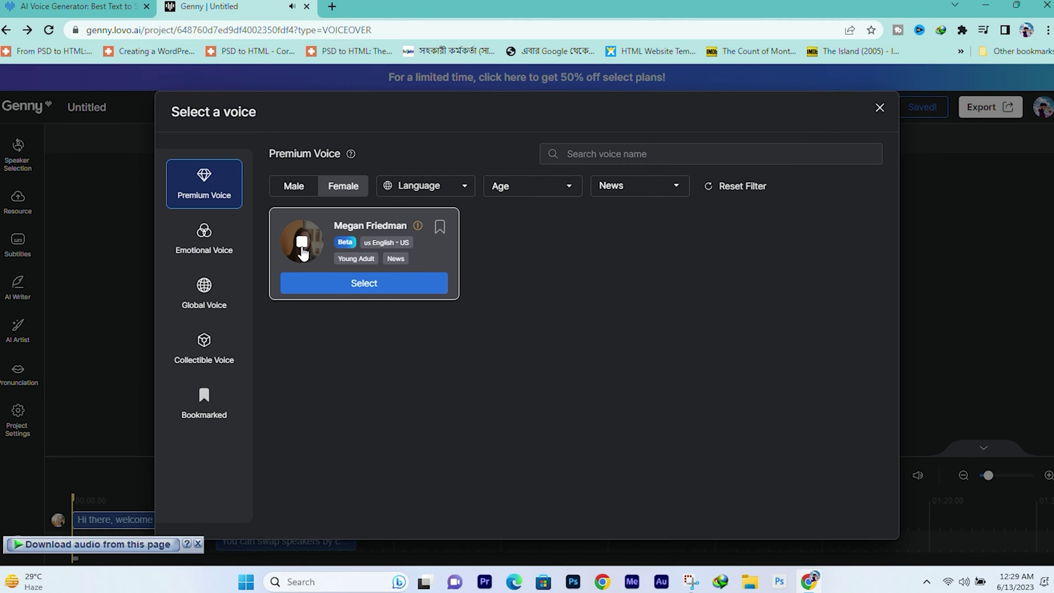
left_click(302, 244)
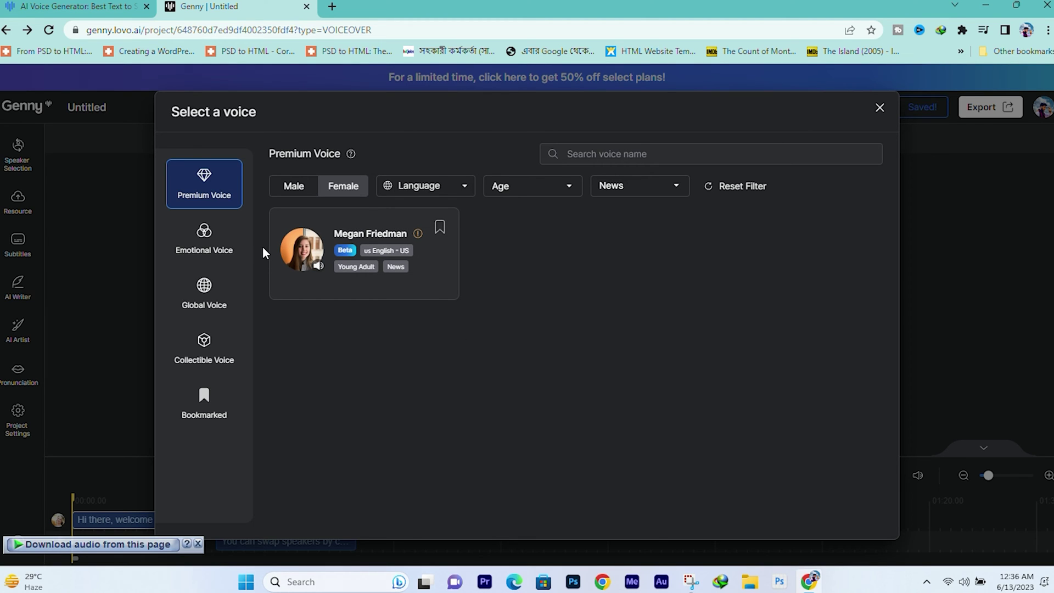
- Assign the Megan Friedman voice to the first text block, and generate and play back its voice-over
mouse_move(384, 277)
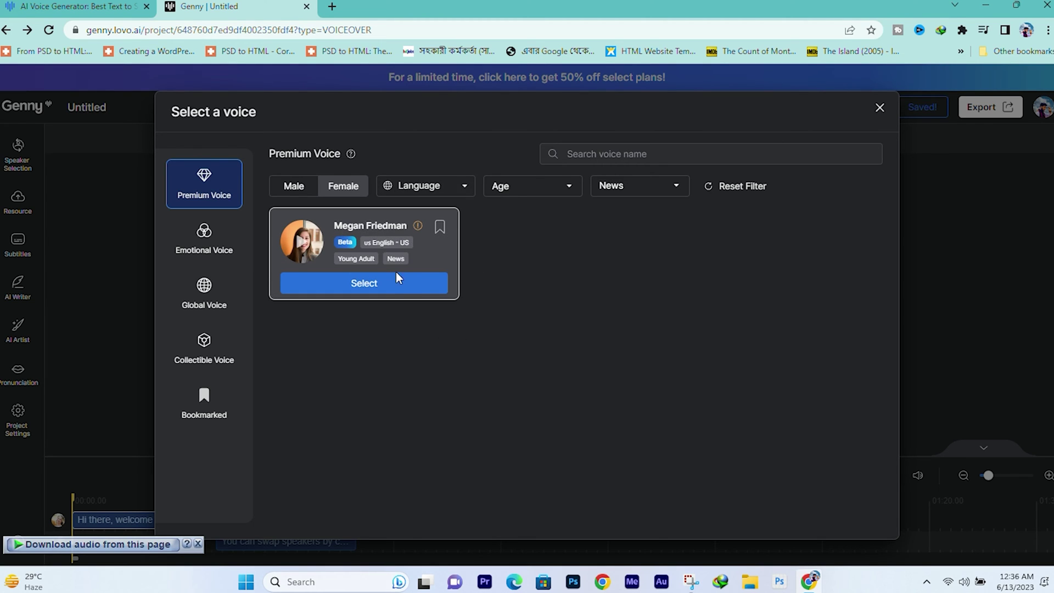
left_click(365, 289)
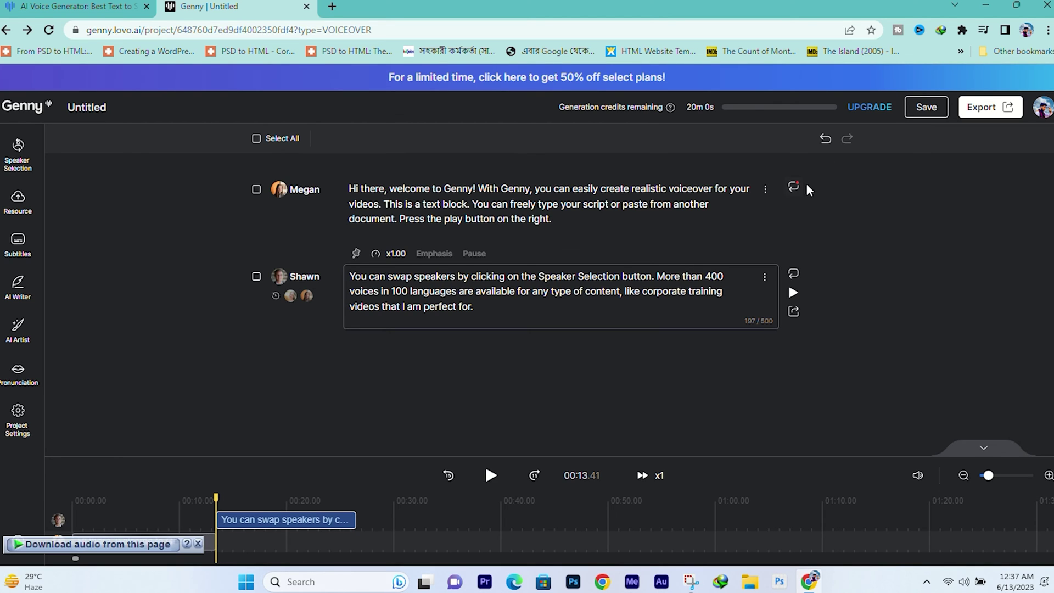
left_click(793, 187)
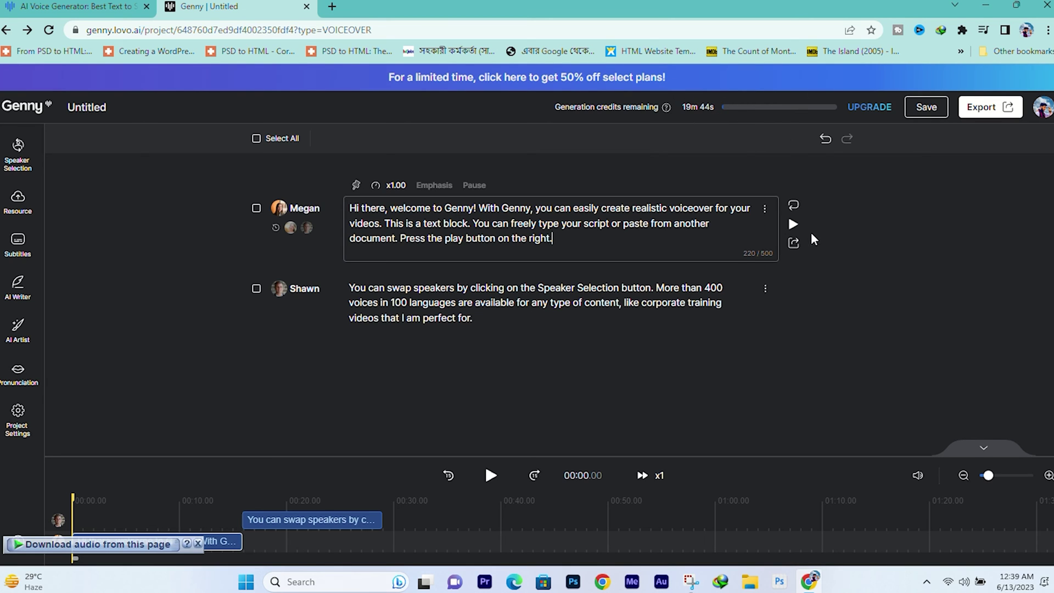
left_click(793, 224)
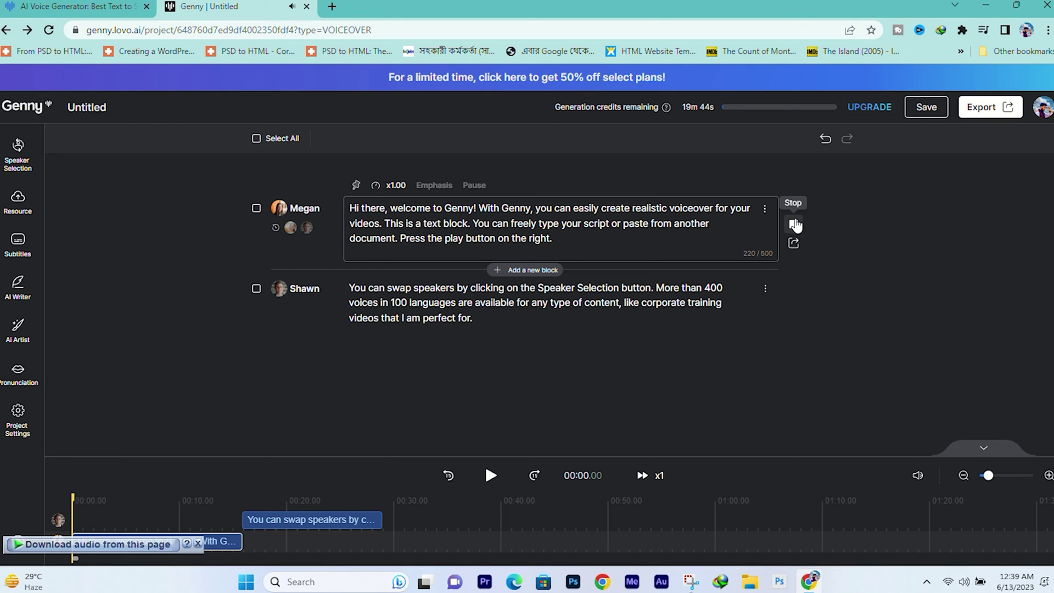
left_click(793, 224)
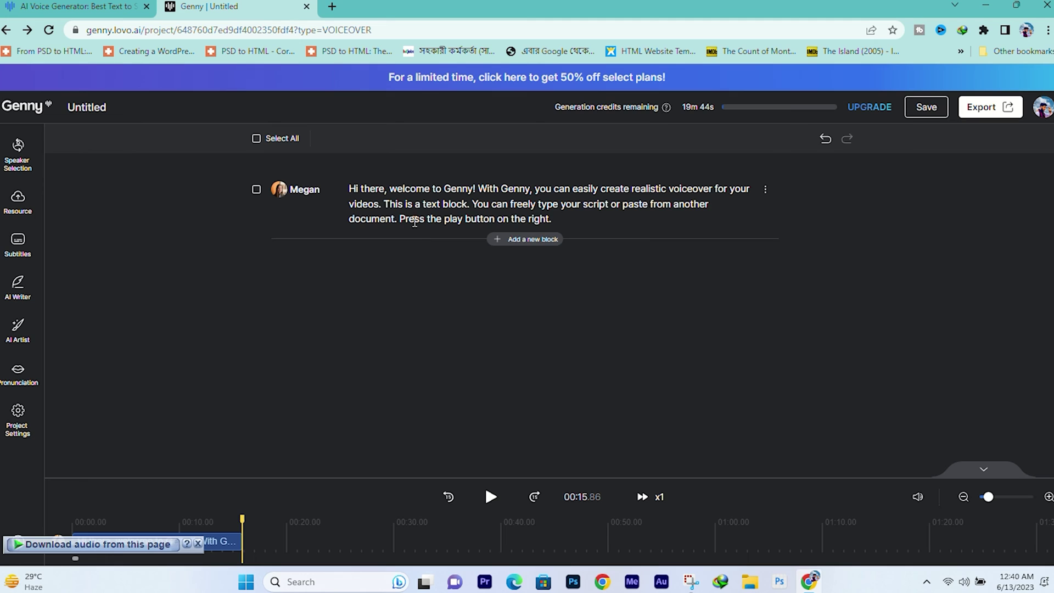
- Add a new empty text block below the first block
left_click(582, 217)
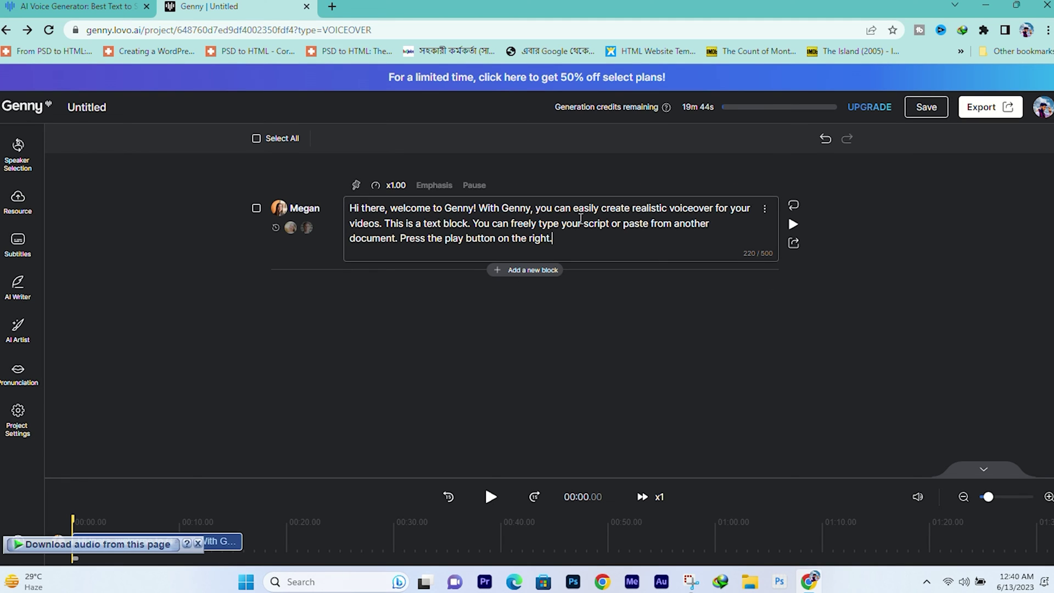
left_click(639, 300)
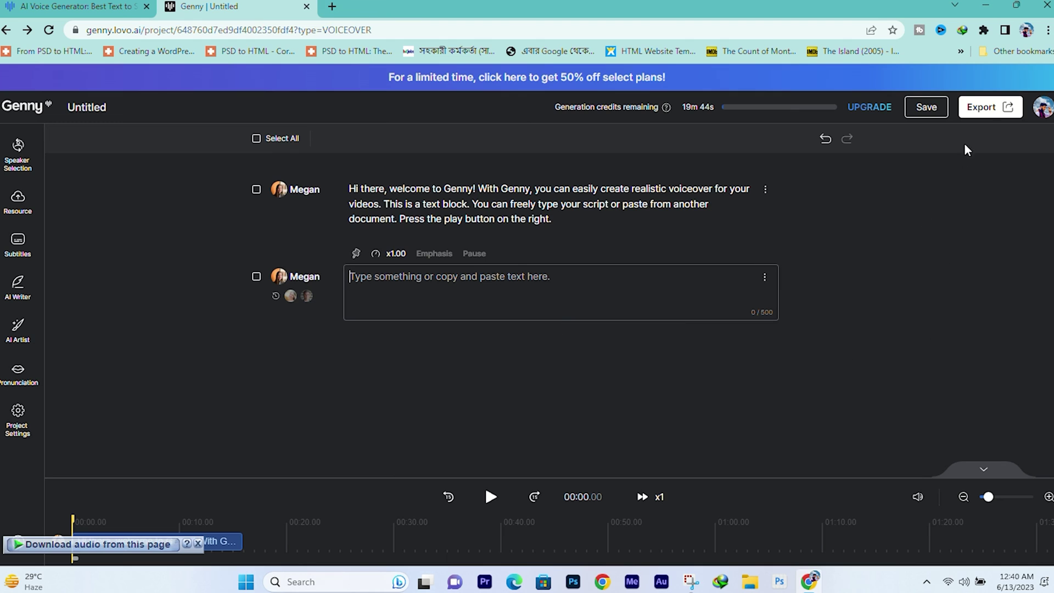
- Export the project's voice-over in wav format under the name Untitled
left_click(987, 112)
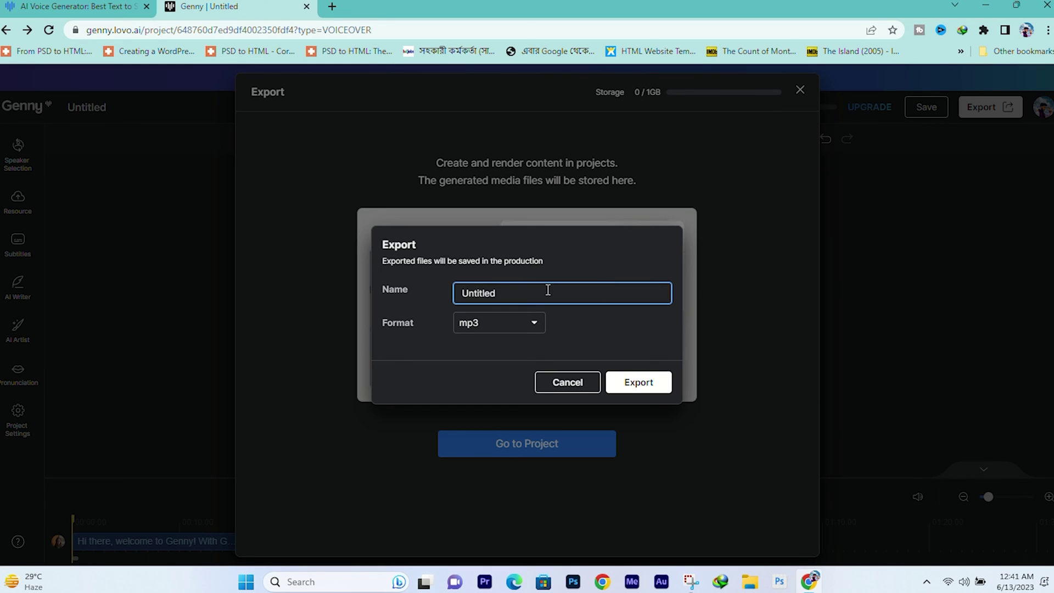
left_click(513, 329)
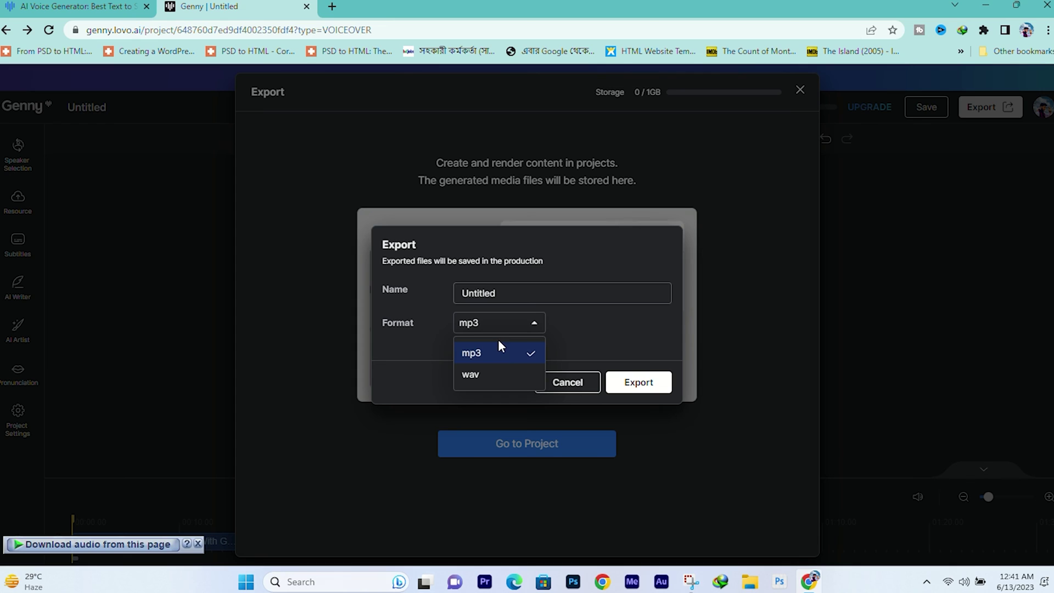
left_click(495, 375)
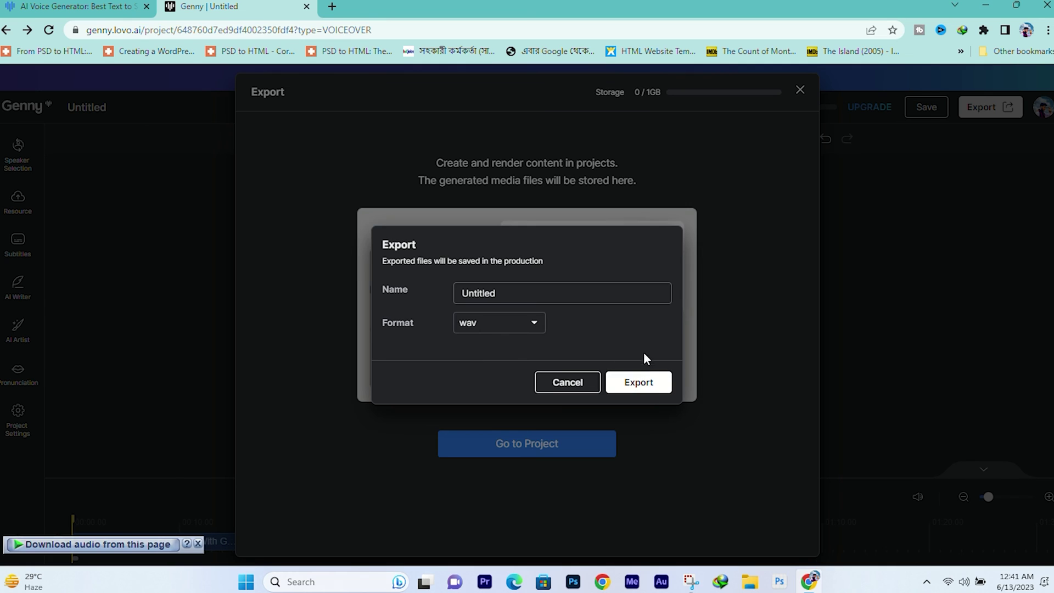
left_click(654, 387)
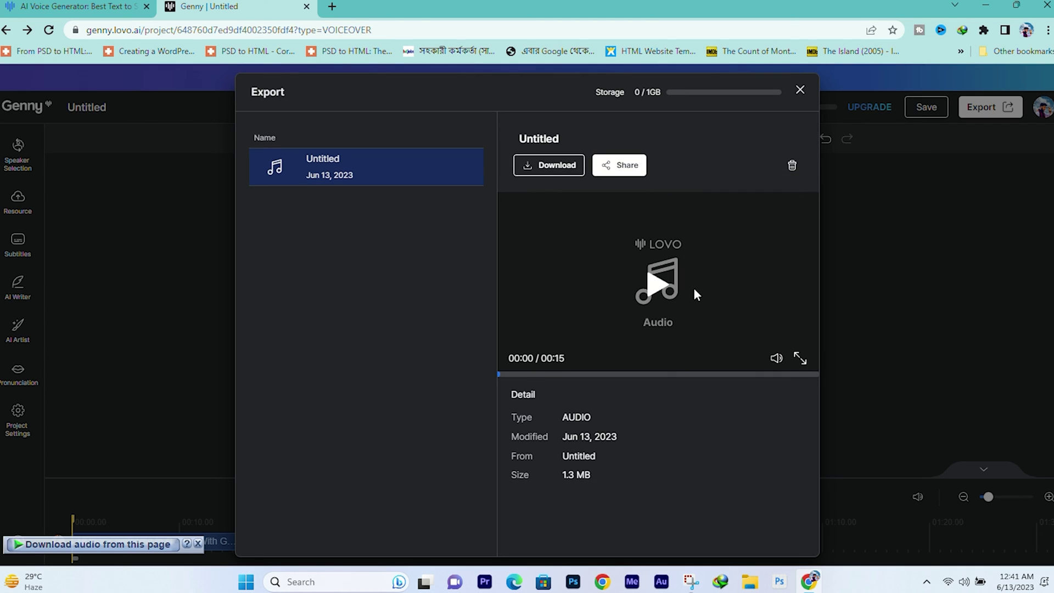
- Play the exported Untitled audio and try to download it from its export details
left_click(661, 295)
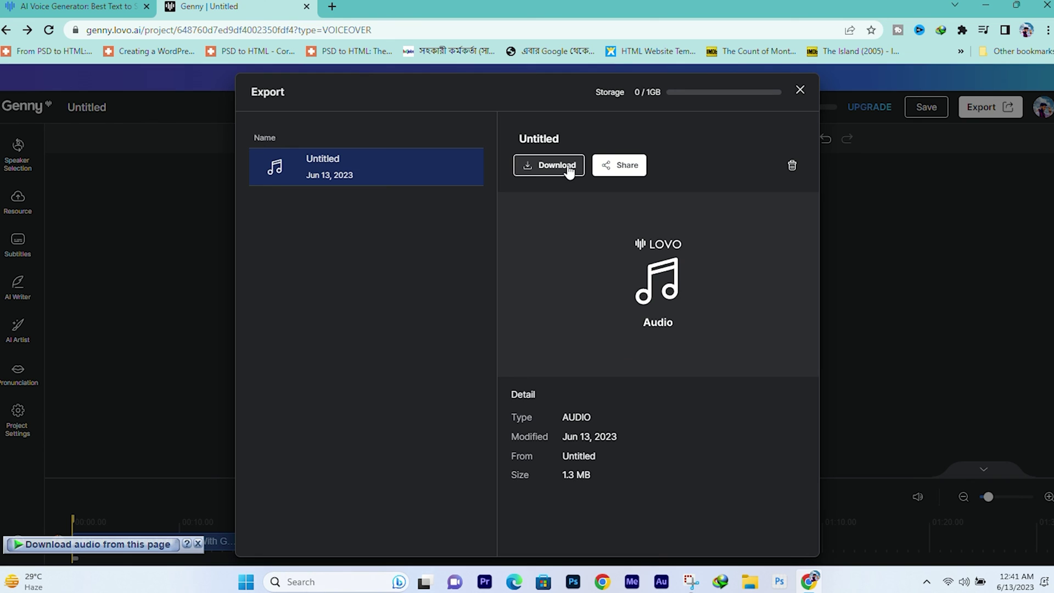
left_click(569, 171)
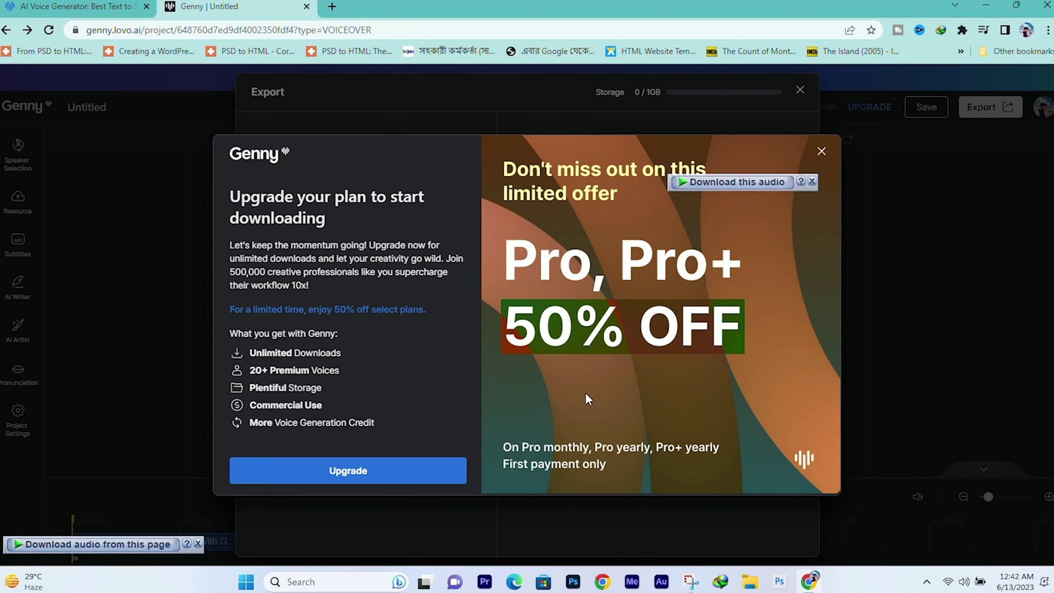
key("Escape")
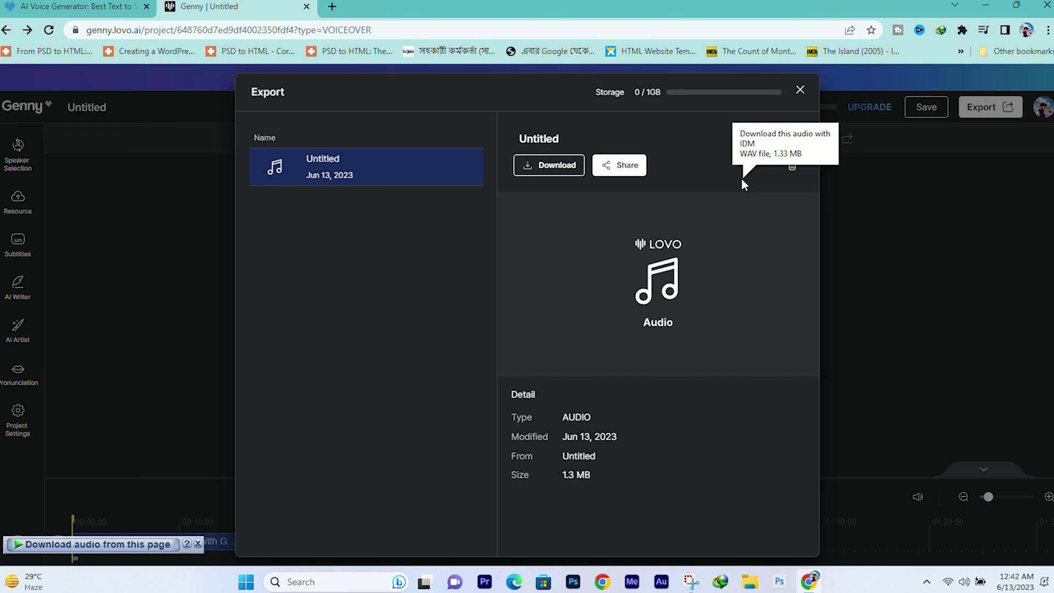
- Download the exported audio through Internet Download Manager as Genny - Untitled_2.wav in the Sorse audio folder, and close the export window
left_click(742, 179)
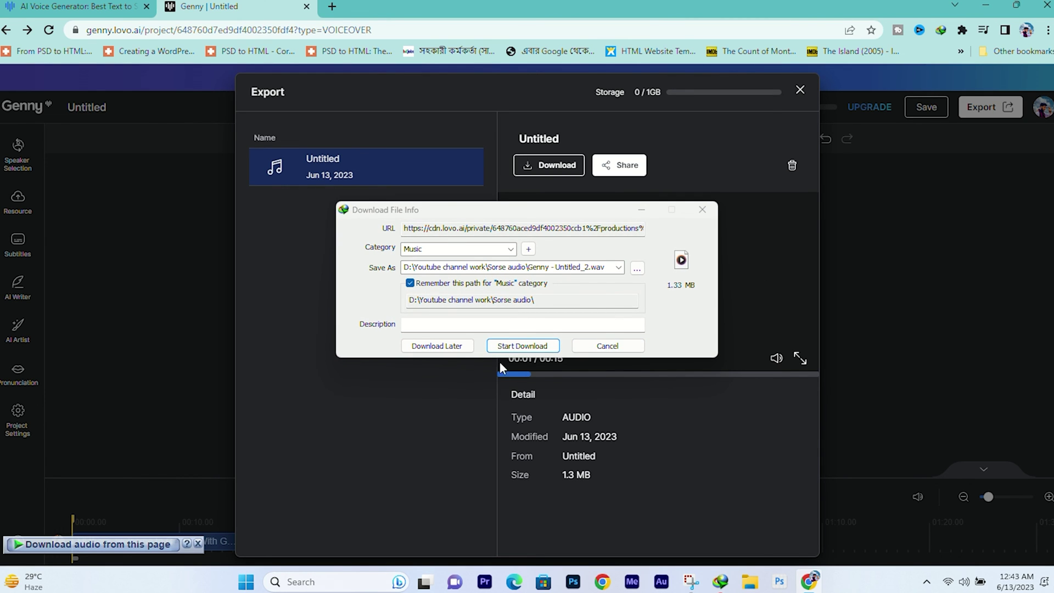
left_click(522, 347)
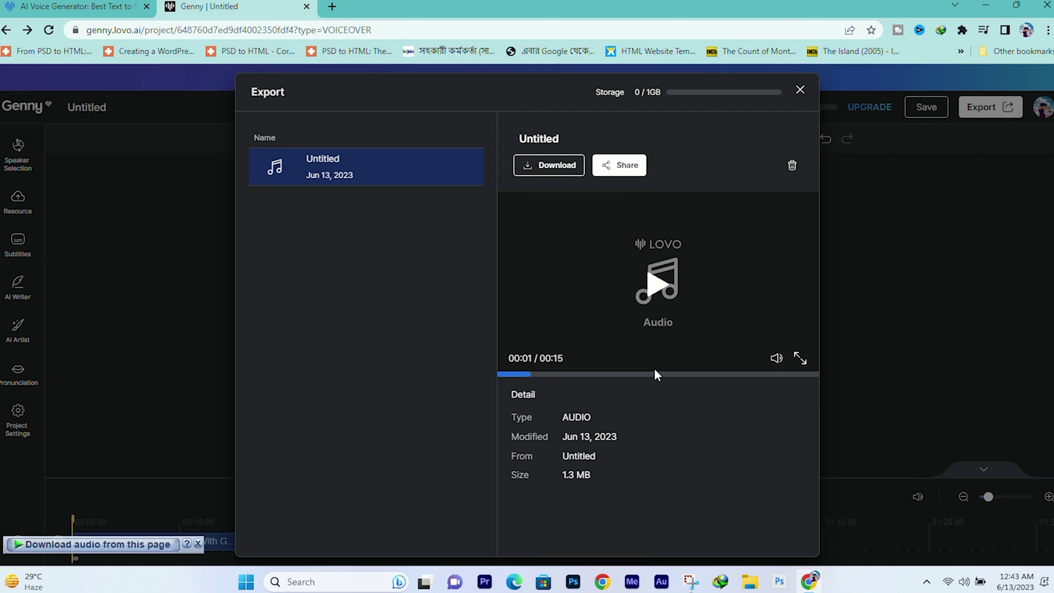
left_click(799, 91)
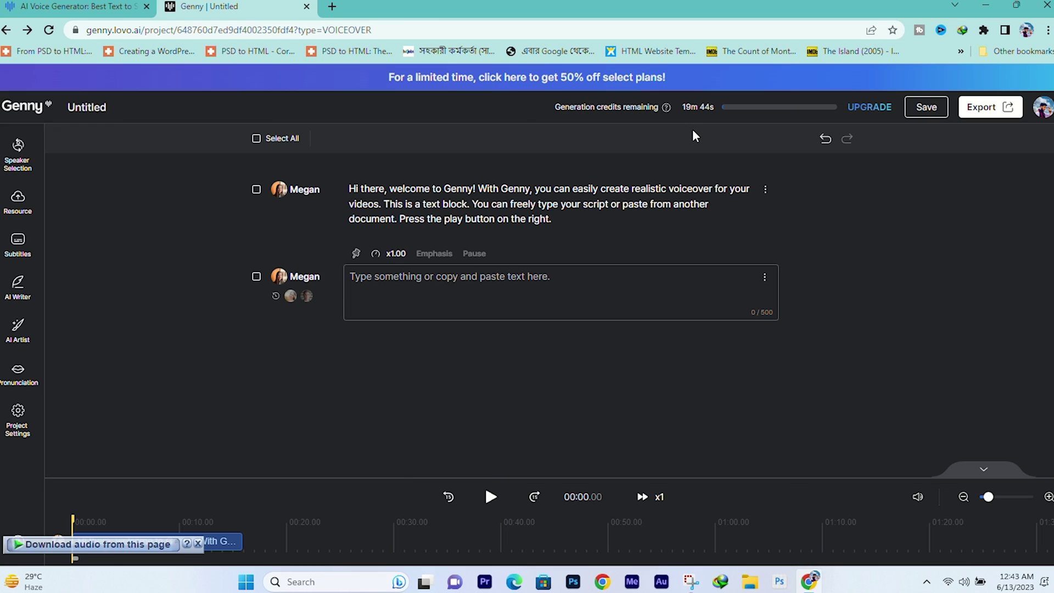
- Search Google for akmail in a new browser tab and open the AK-Temp Mail site
left_click(331, 6)
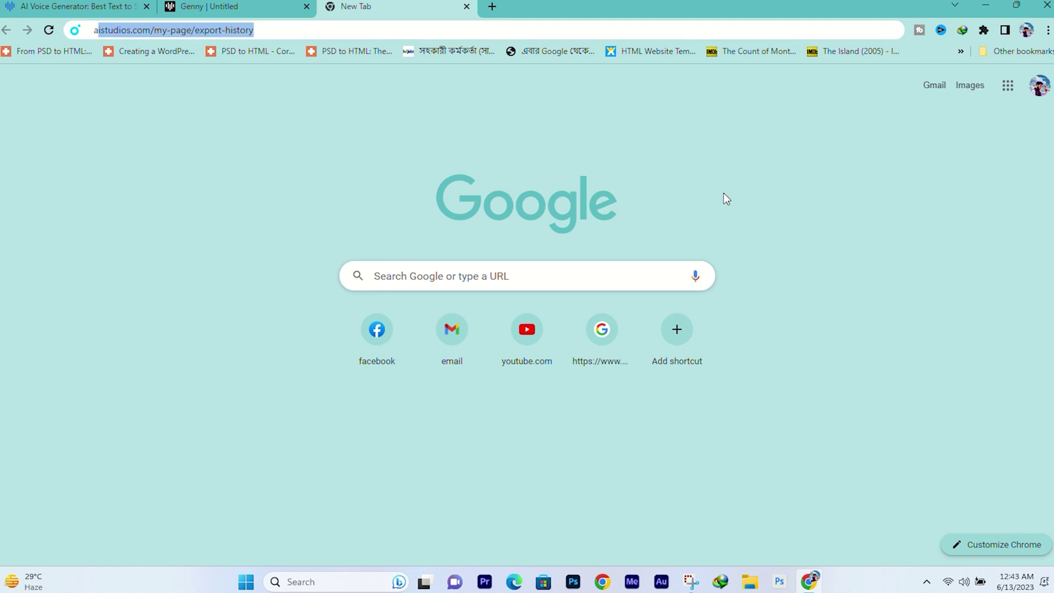
type("akmai")
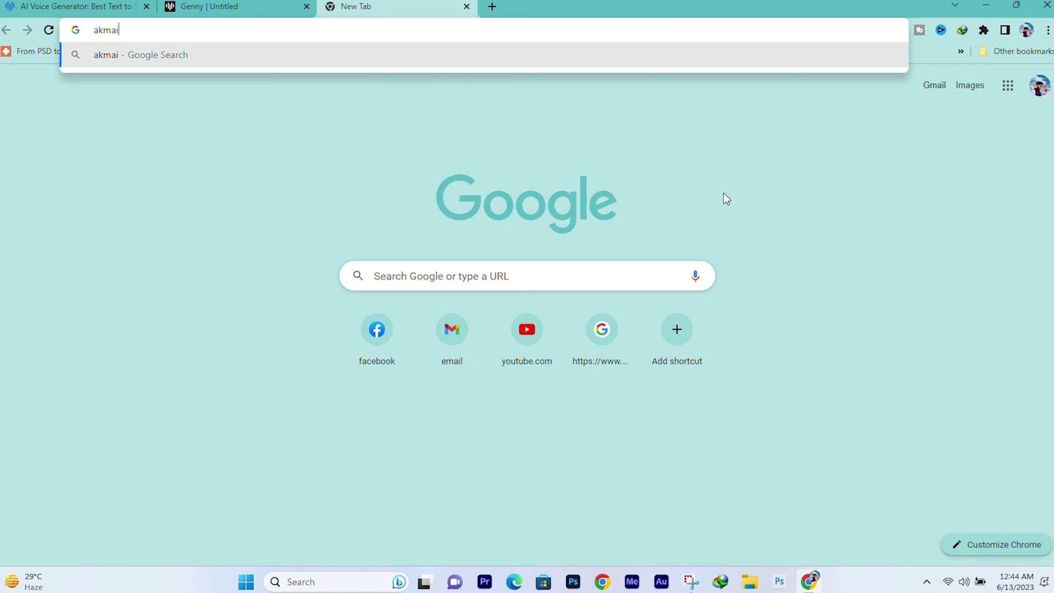
type("l")
key("Return")
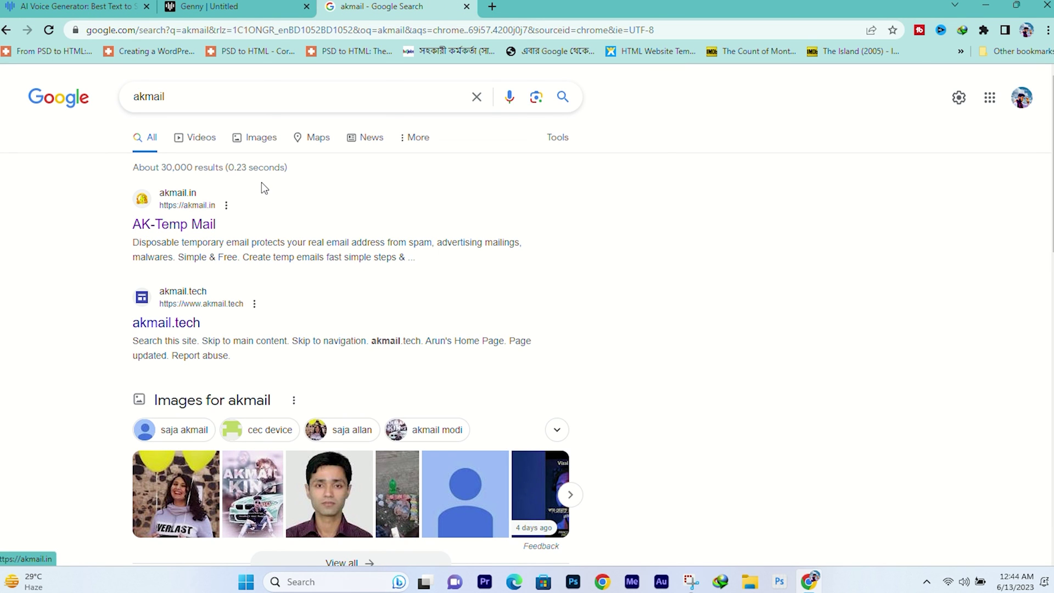
left_click(196, 226)
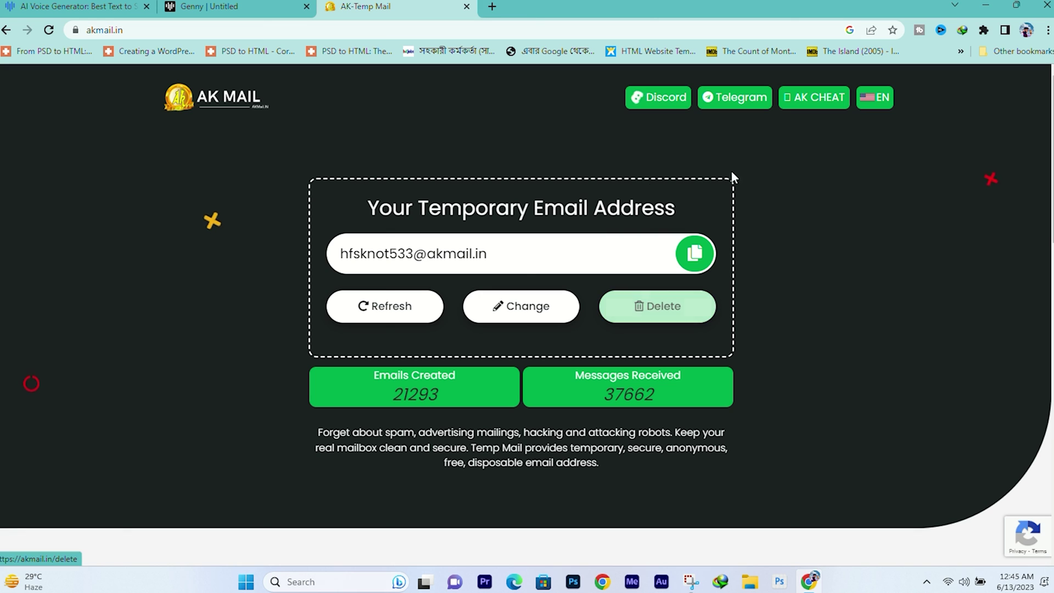
- Copy the temporary email address offered by AK Mail
scroll(693, 242, "down", 4)
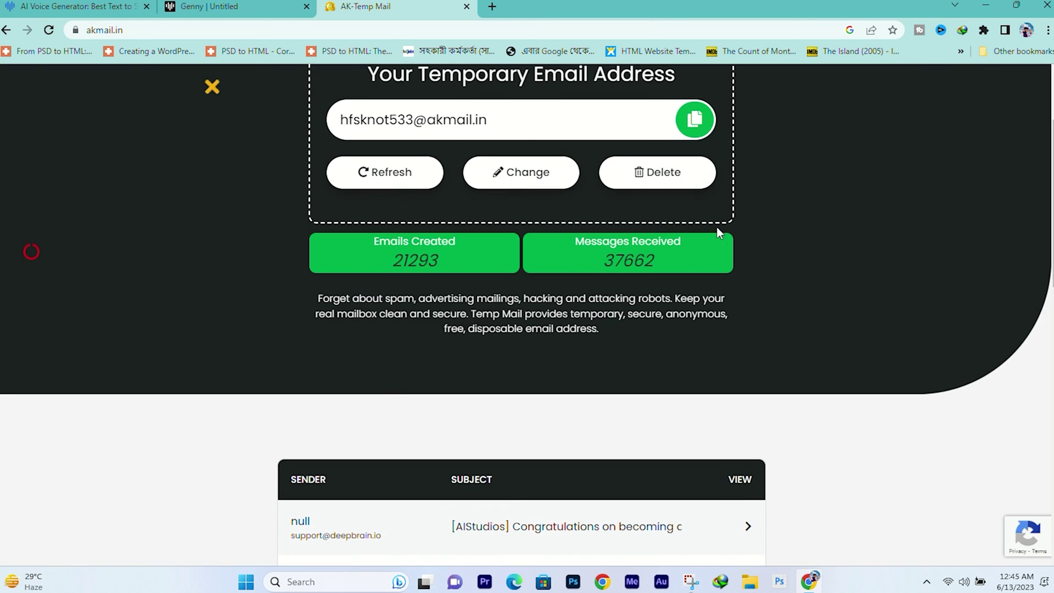
scroll(786, 306, "up", 4)
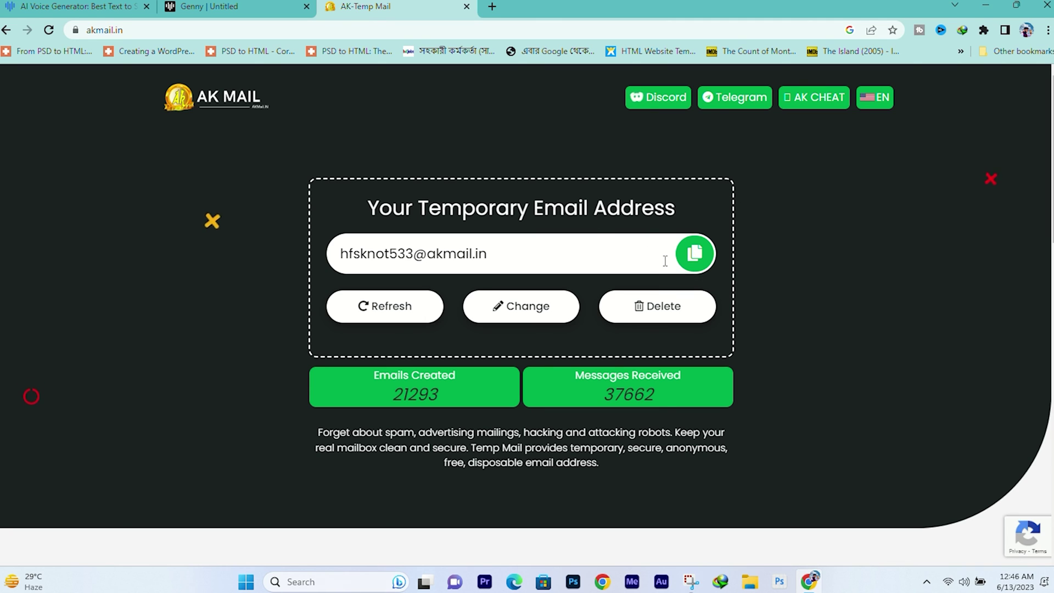
left_click(702, 261)
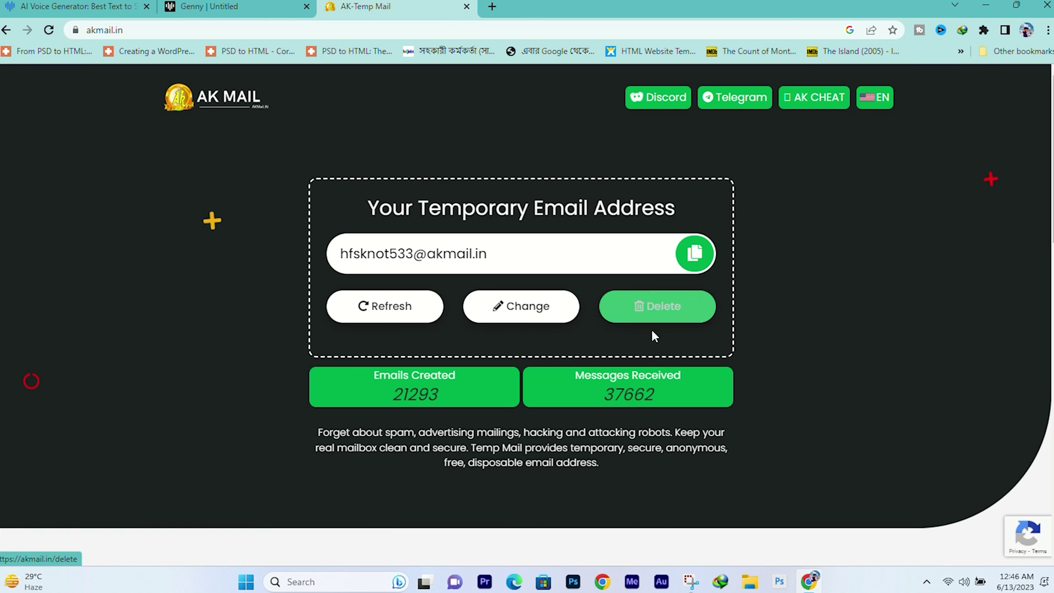
scroll(603, 263, "down", 1)
- Log out of the current Genny account, dismiss the Google sign-in prompt, and open the free sign-up form
left_click(220, 7)
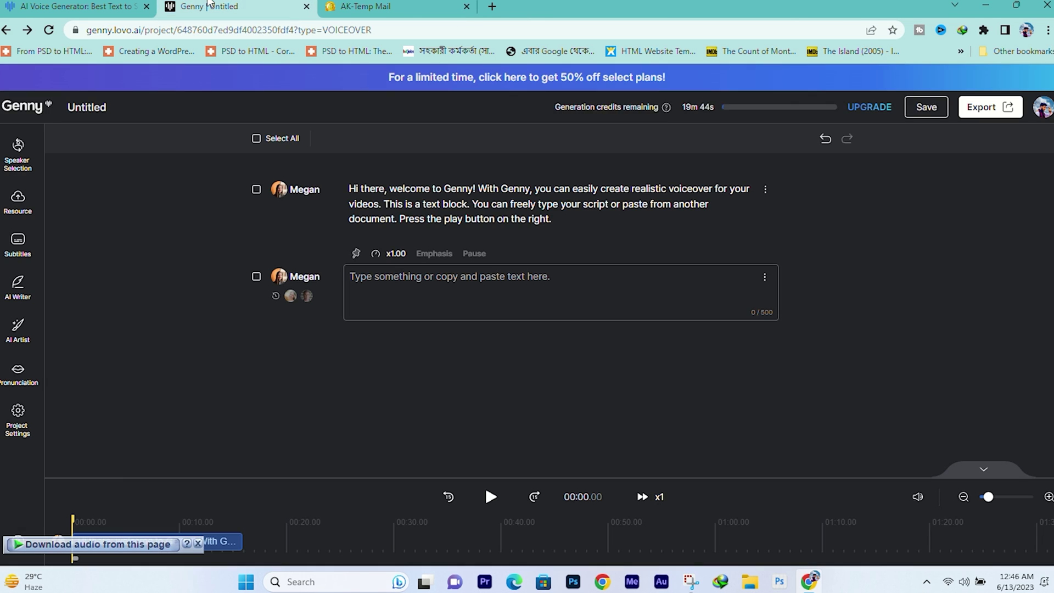
left_click(1041, 117)
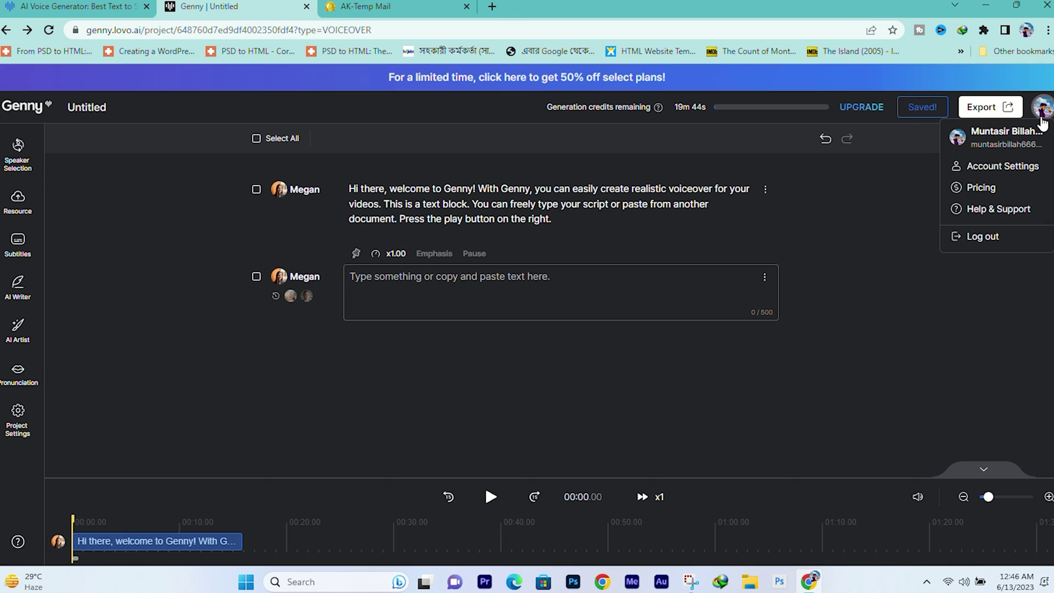
left_click(973, 249)
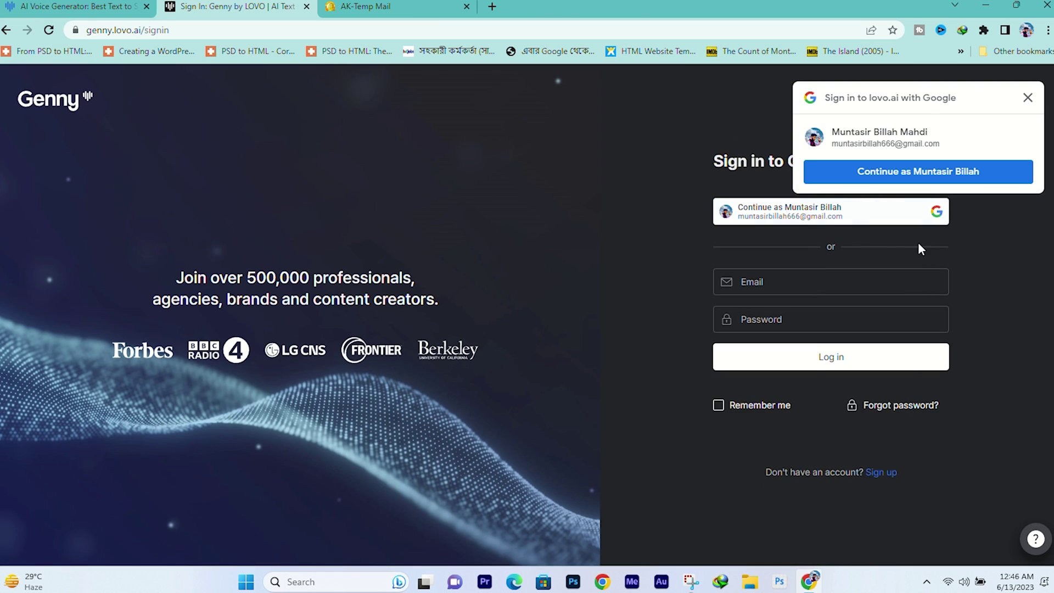
left_click(1027, 97)
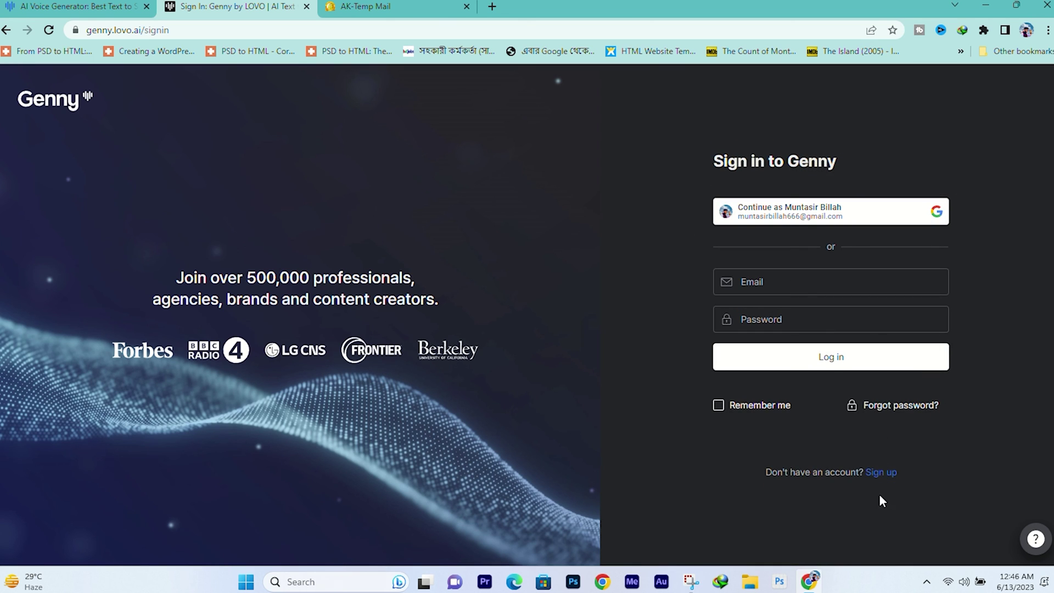
left_click(880, 473)
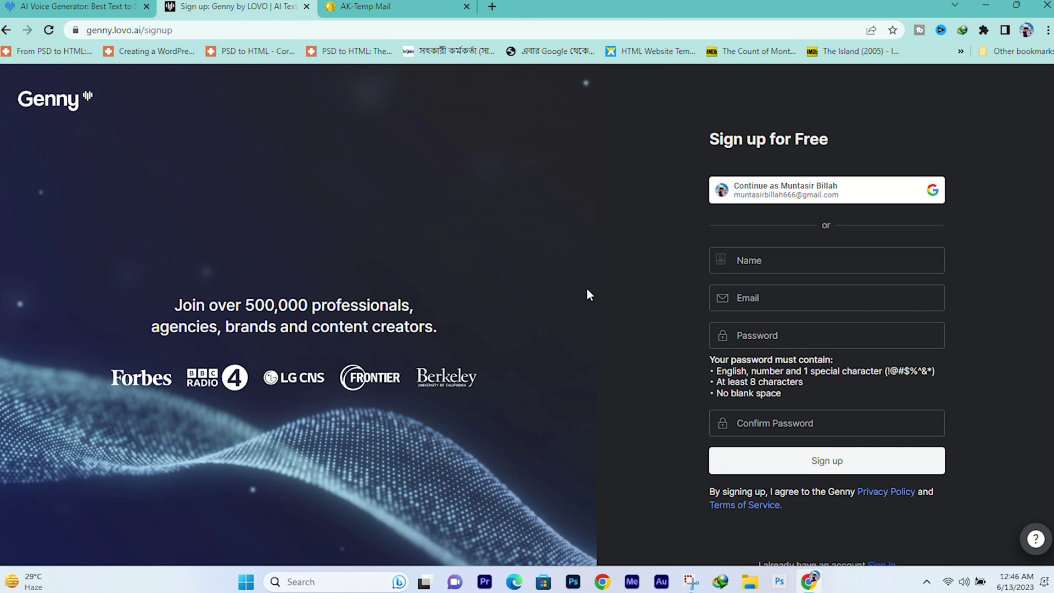
- Fill in the sign-up form's email with the copied temporary address
scroll(788, 292, "down", 1)
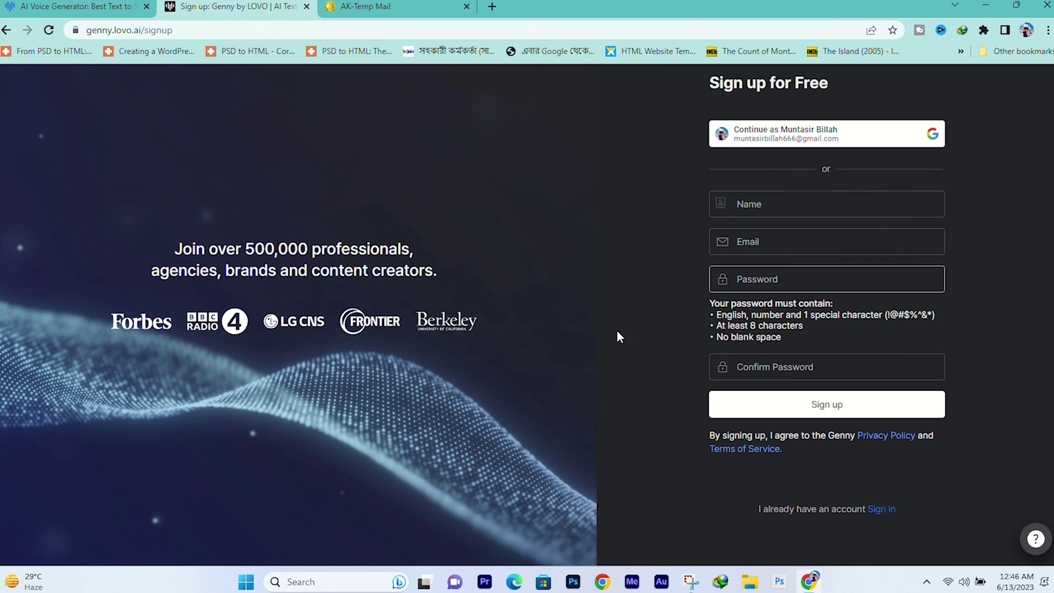
right_click(772, 248)
left_click(805, 356)
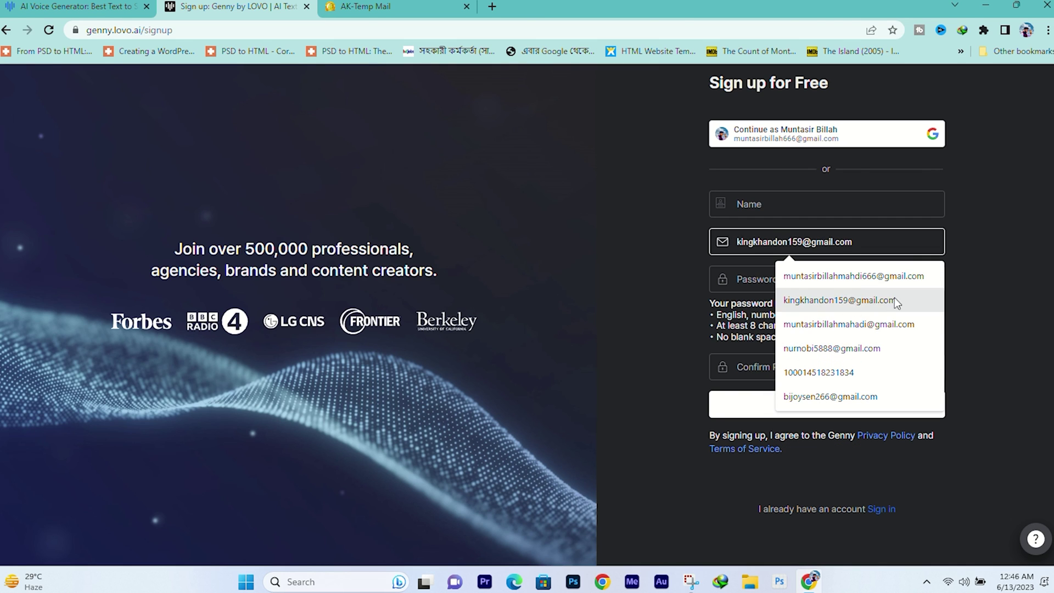
left_click(1012, 266)
left_click(842, 246)
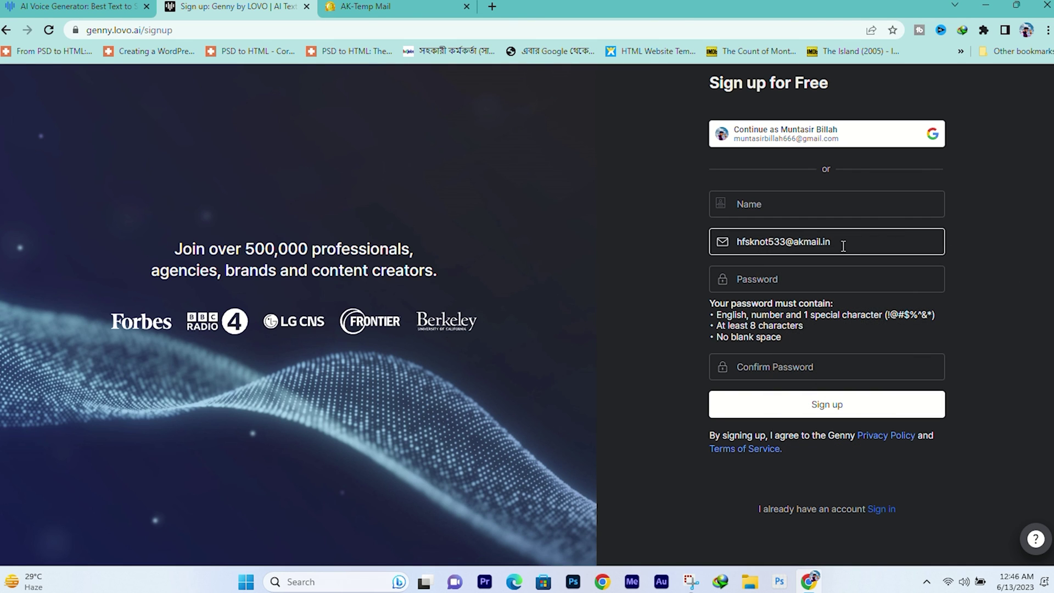
- Enter the account password and repeat it as the confirmation password in the sign-up form
left_click(781, 279)
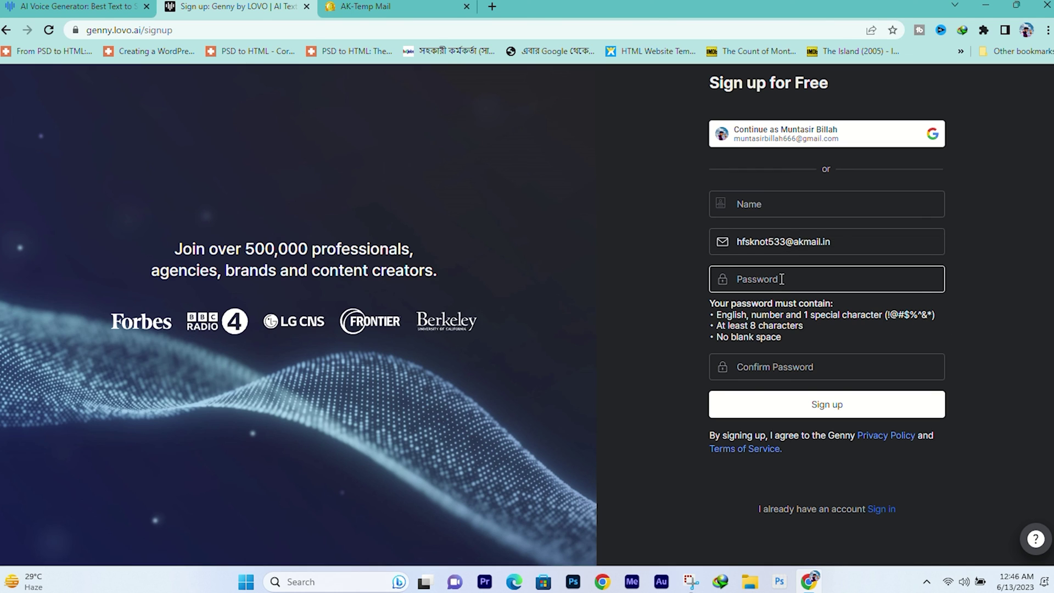
key("ctrl+v")
left_click(876, 367)
key("ctrl+v")
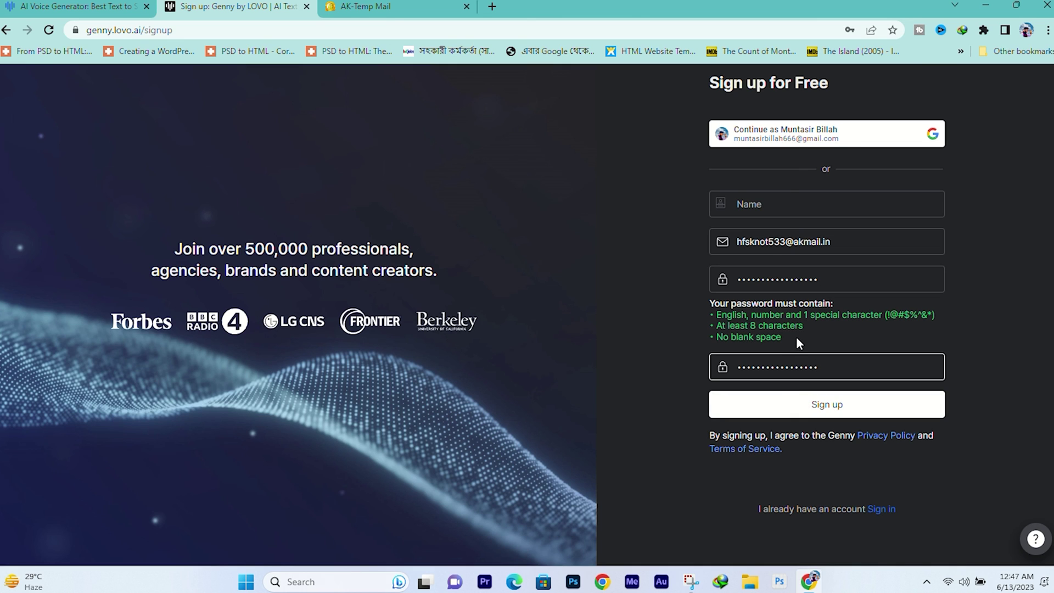
- Fill in the account holder's name and submit the Genny sign-up form
left_click(794, 206)
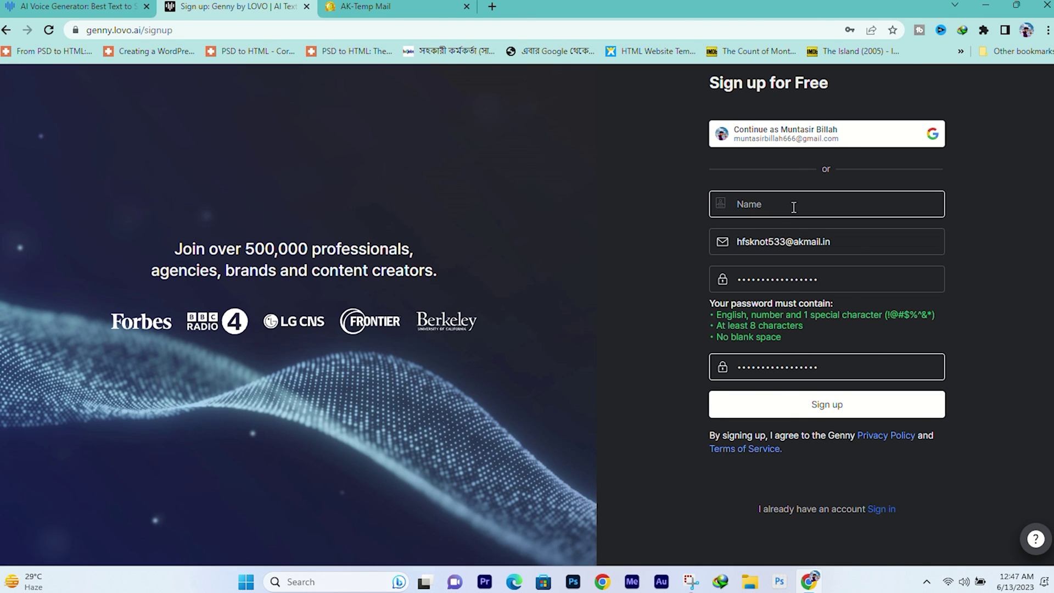
left_click(839, 255)
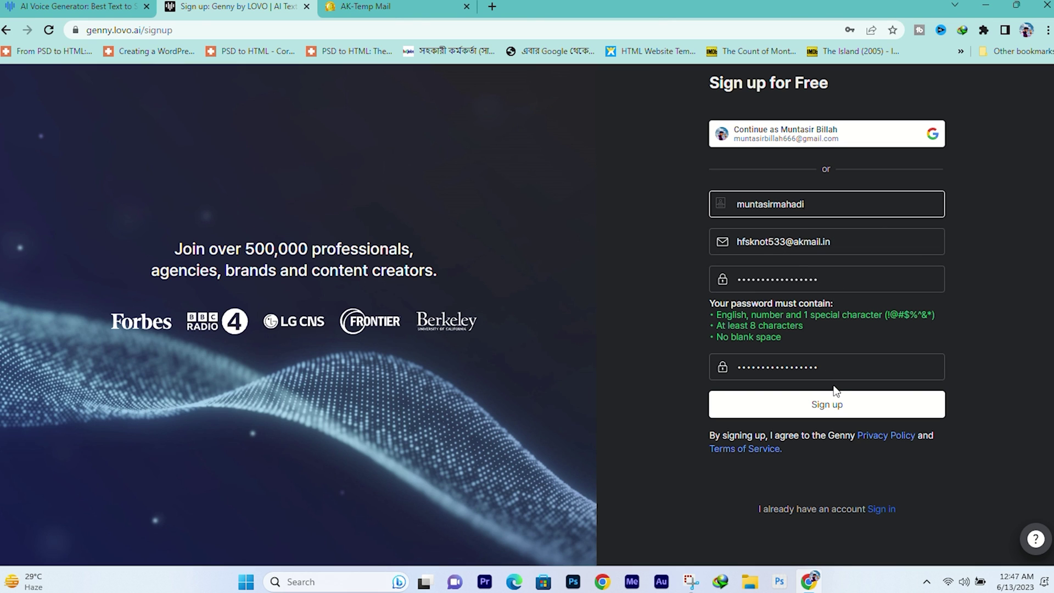
left_click(829, 404)
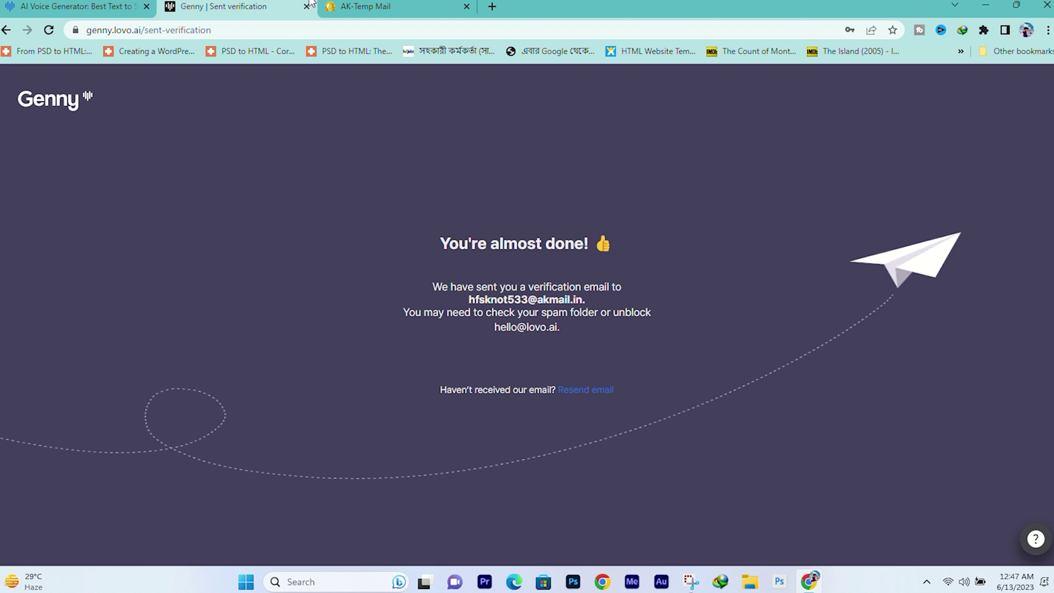
- Open LOVO's "Genny - Confirm your email address" message in the AK Mail inbox and confirm the email address
left_click(375, 4)
scroll(674, 331, "down", 1)
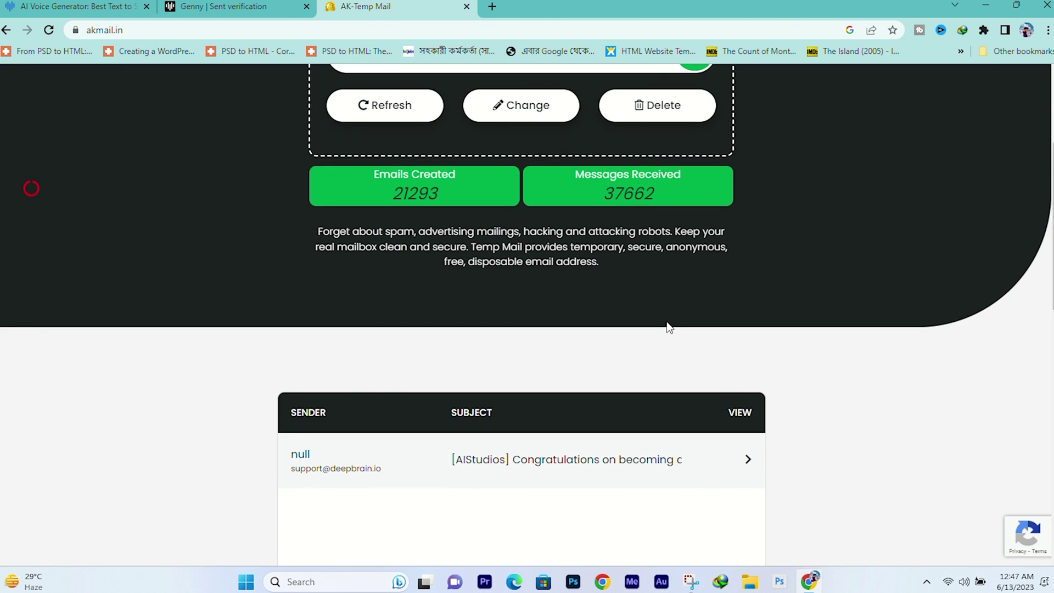
scroll(666, 321, "up", 2)
scroll(665, 318, "down", 1)
scroll(666, 324, "down", 5)
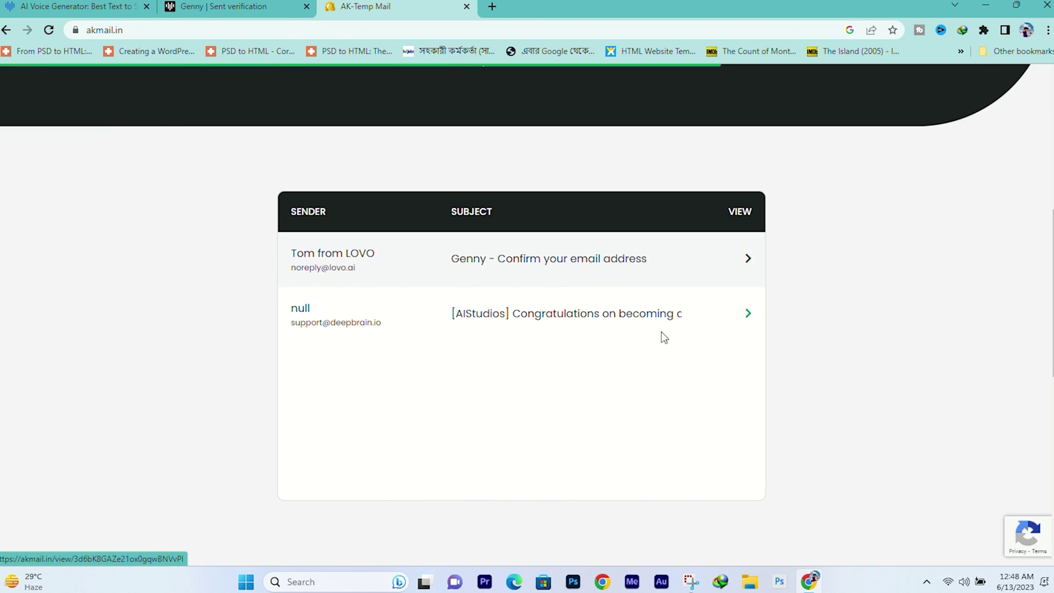
scroll(557, 266, "down", 1)
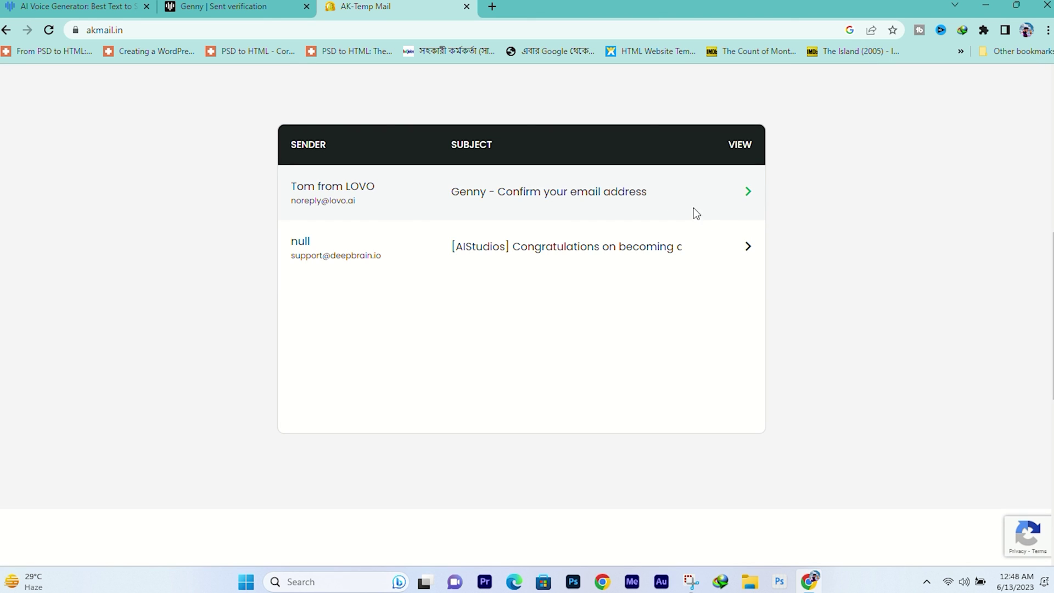
left_click(750, 193)
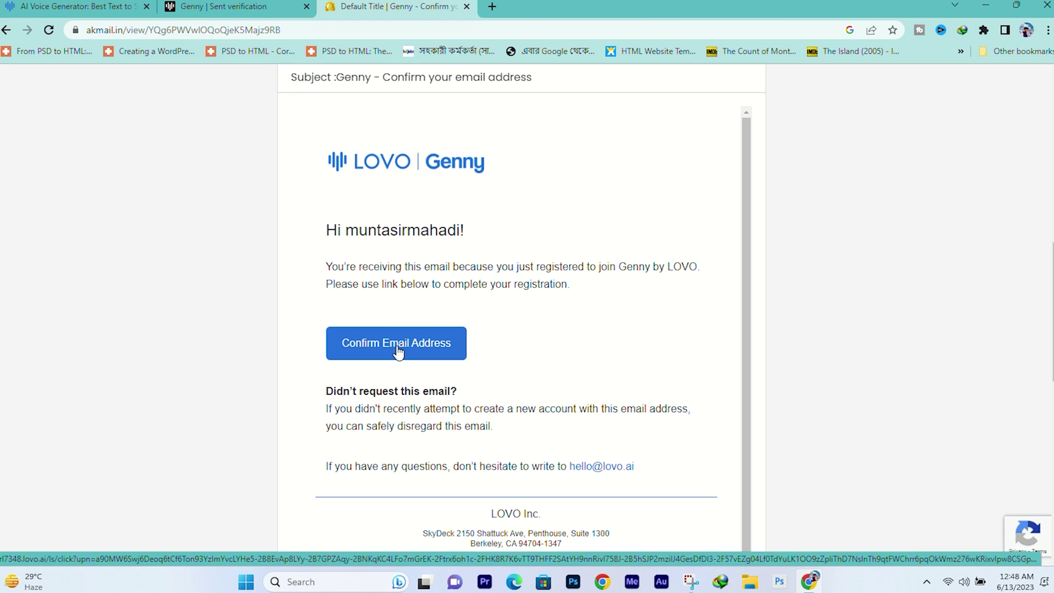
left_click(398, 352)
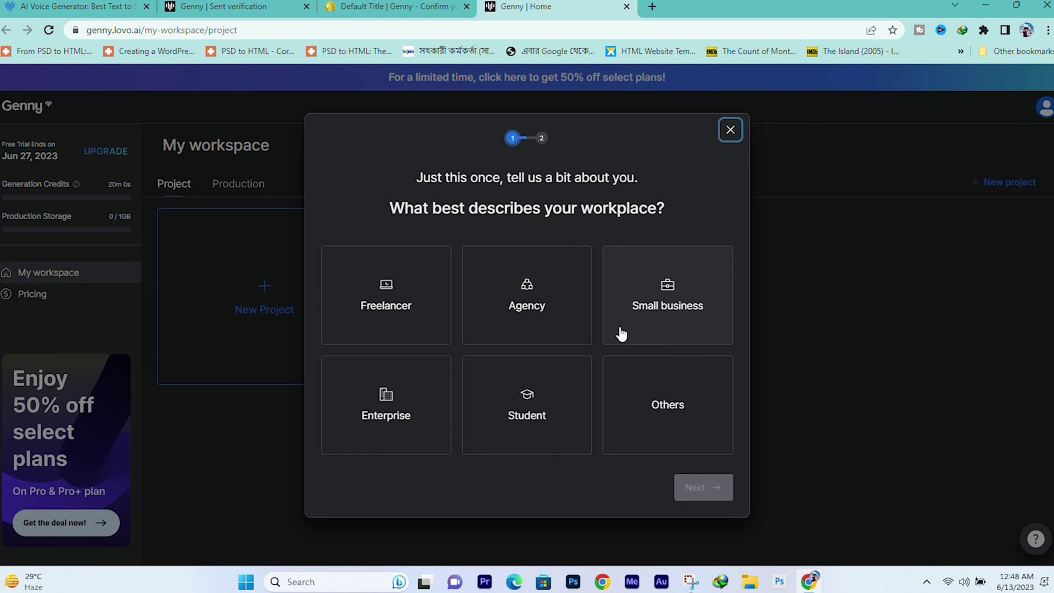
- Answer the onboarding questions with Freelancer as the workplace and Social Media as the content, and dismiss the new project dialog
left_click(445, 301)
left_click(719, 494)
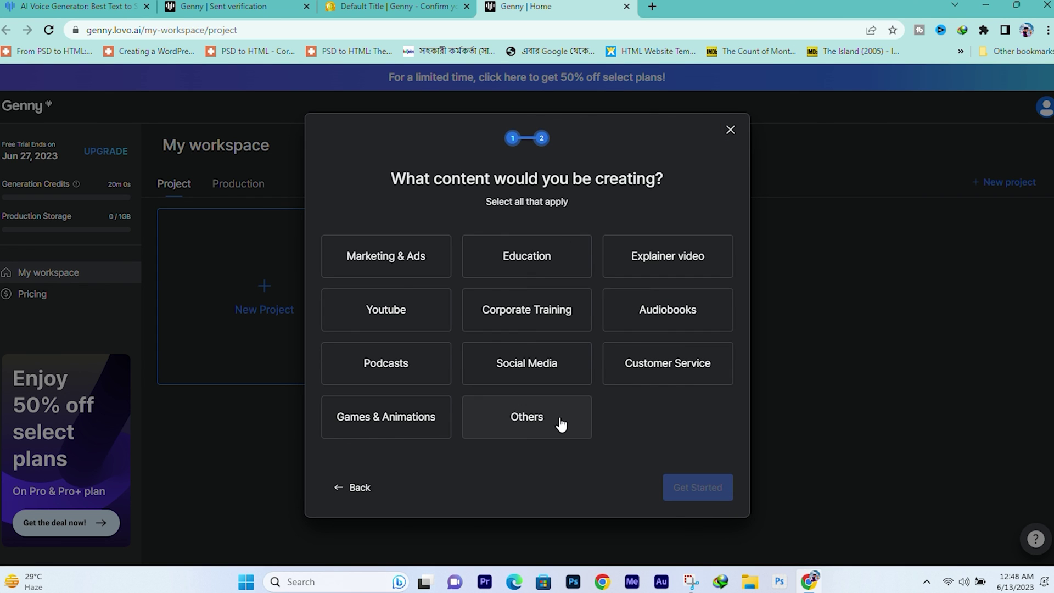
left_click(550, 376)
left_click(716, 493)
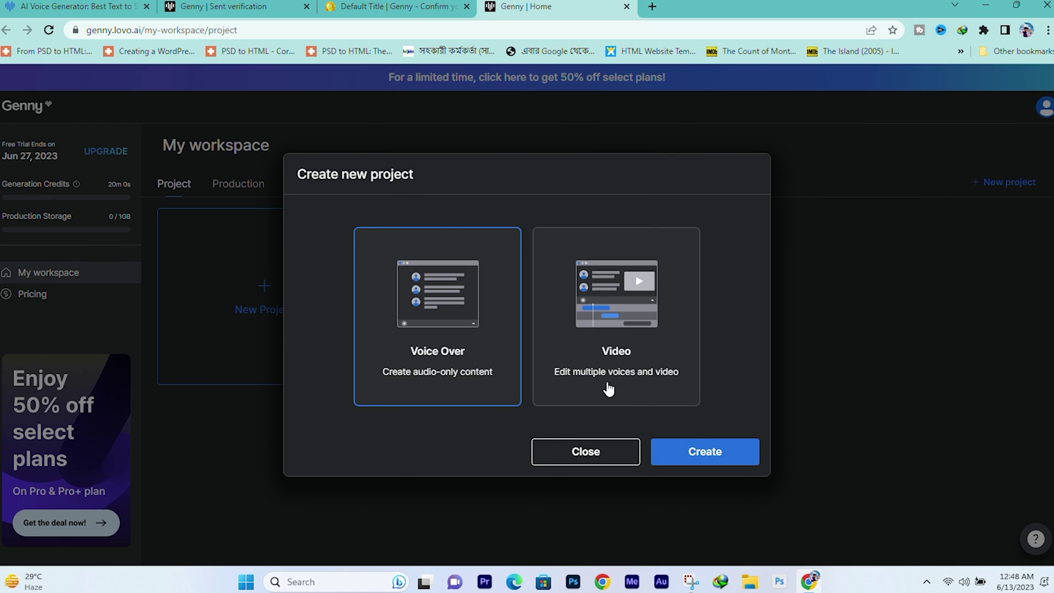
left_click(621, 450)
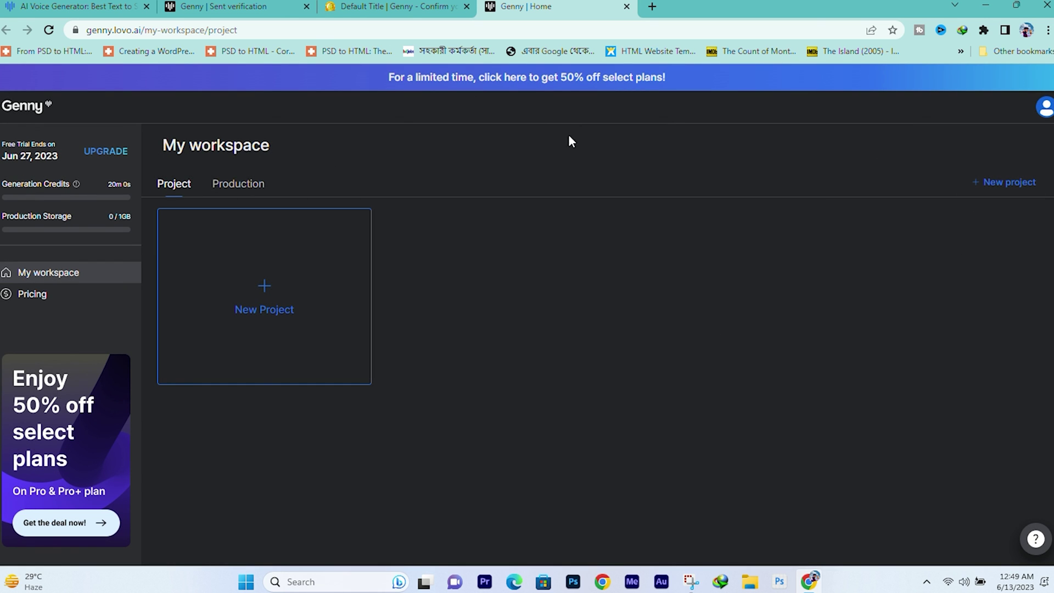
- Create a new Voice Over project in the new account's workspace and highlight its remaining generation credits
left_click(285, 285)
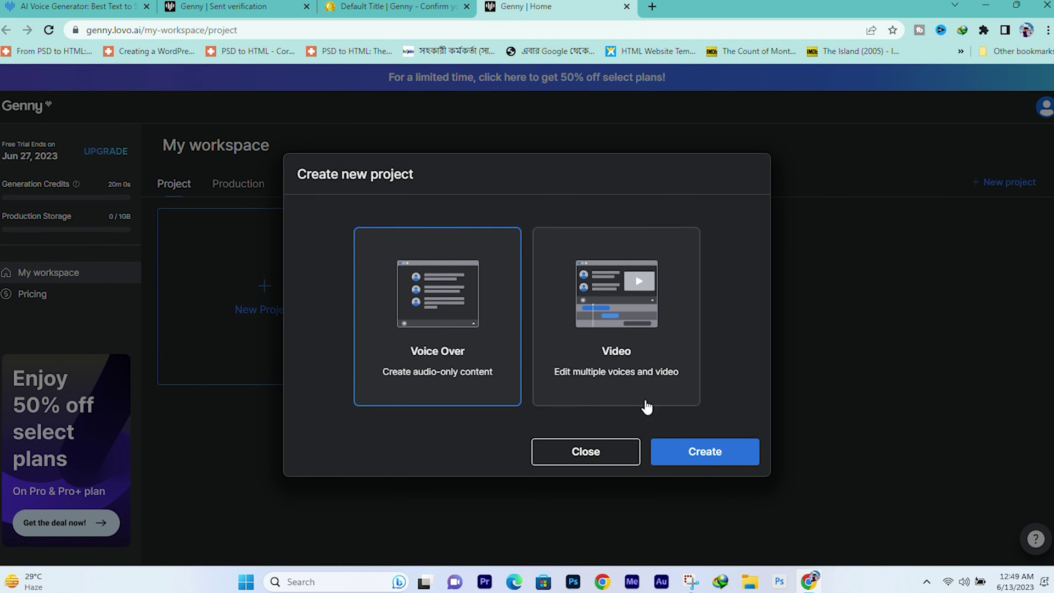
left_click(722, 460)
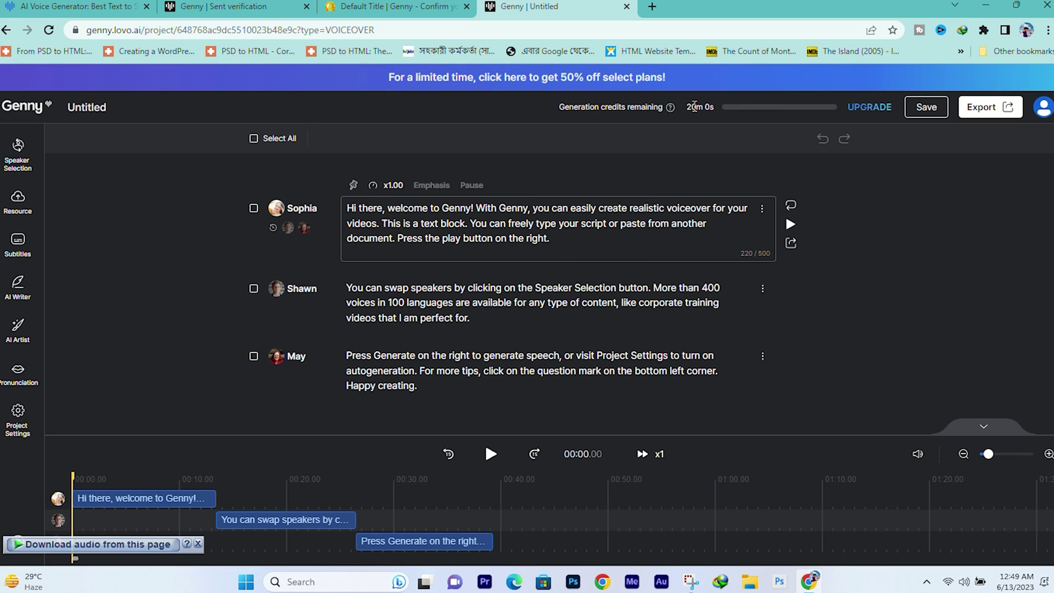
left_click_drag(684, 107, 722, 110)
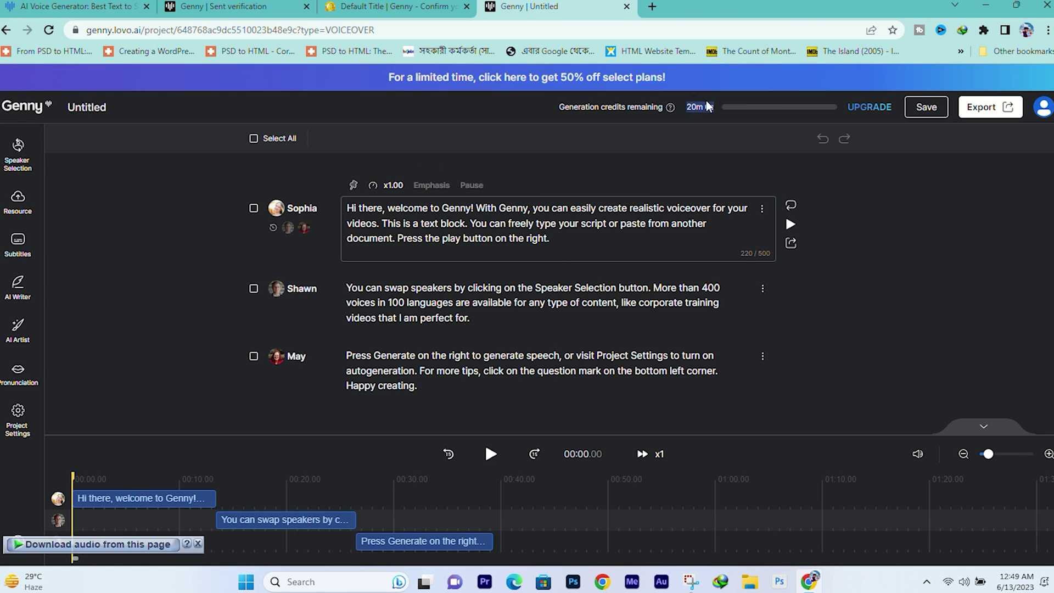